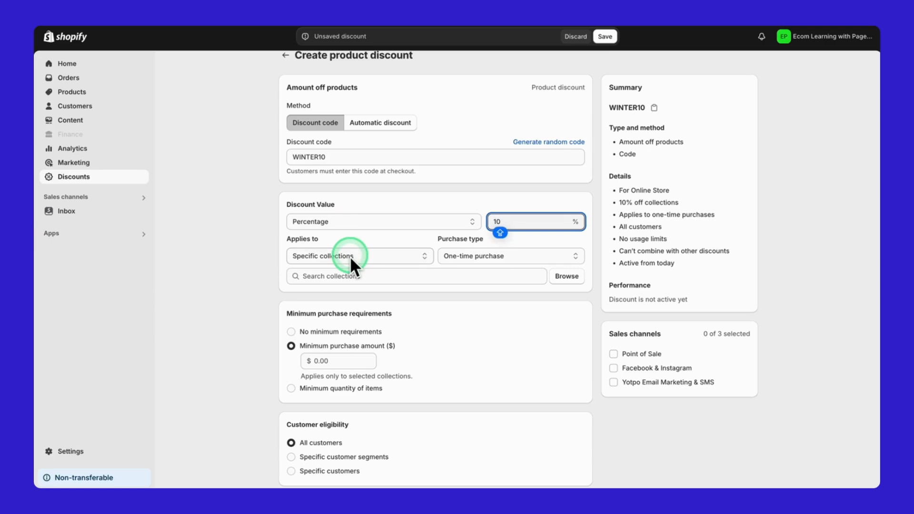
left_click(350, 256)
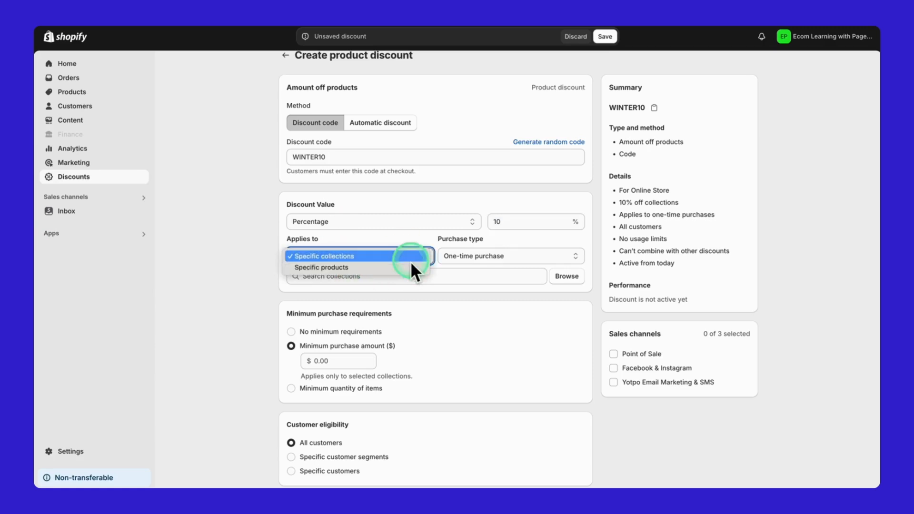
left_click(516, 255)
left_click(528, 256)
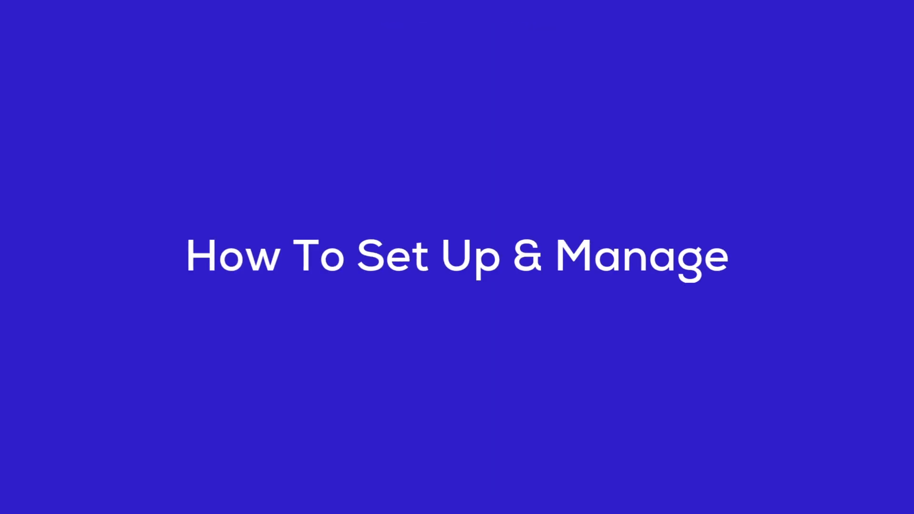
left_click(219, 187)
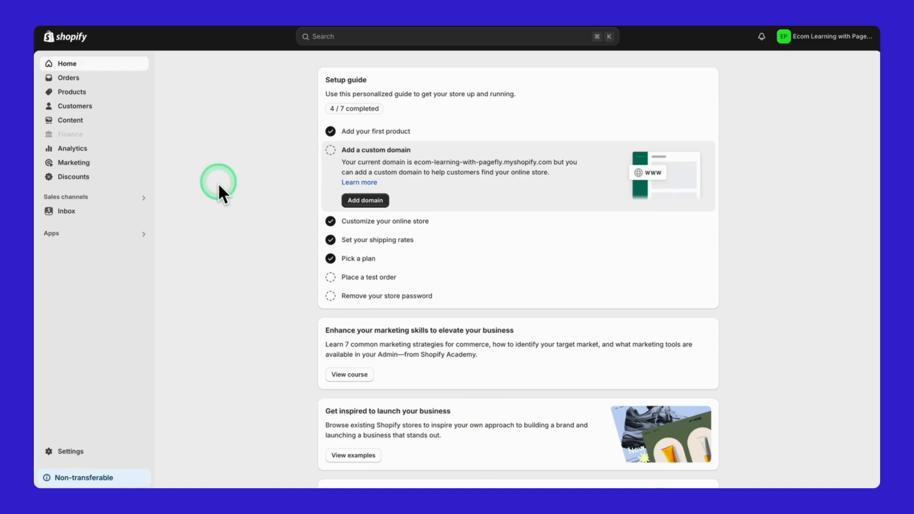
Start creating a new discount of the Amount off products type from the store's discounts list
left_click(114, 184)
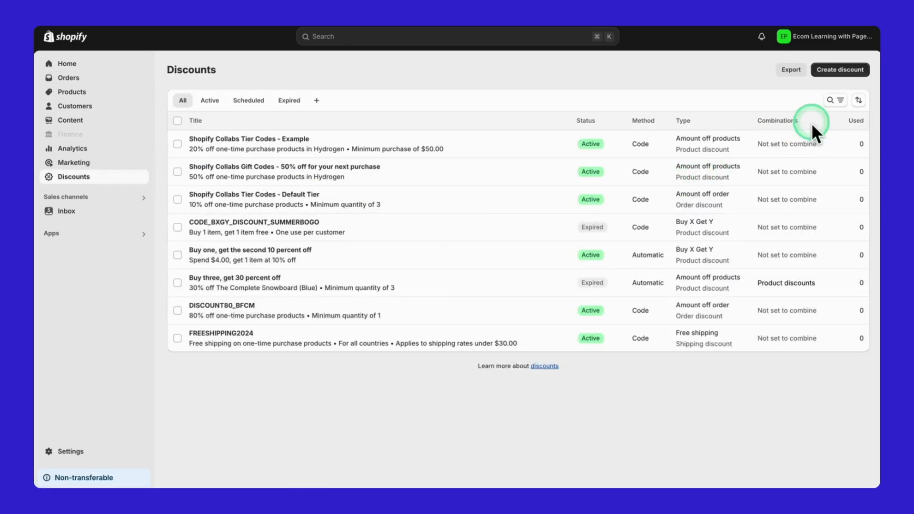
left_click(829, 75)
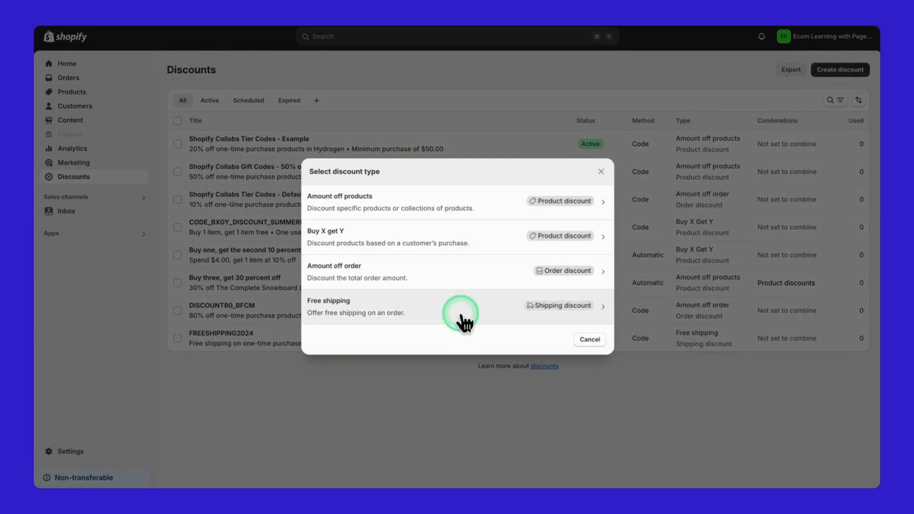
left_click(441, 211)
left_click(347, 164)
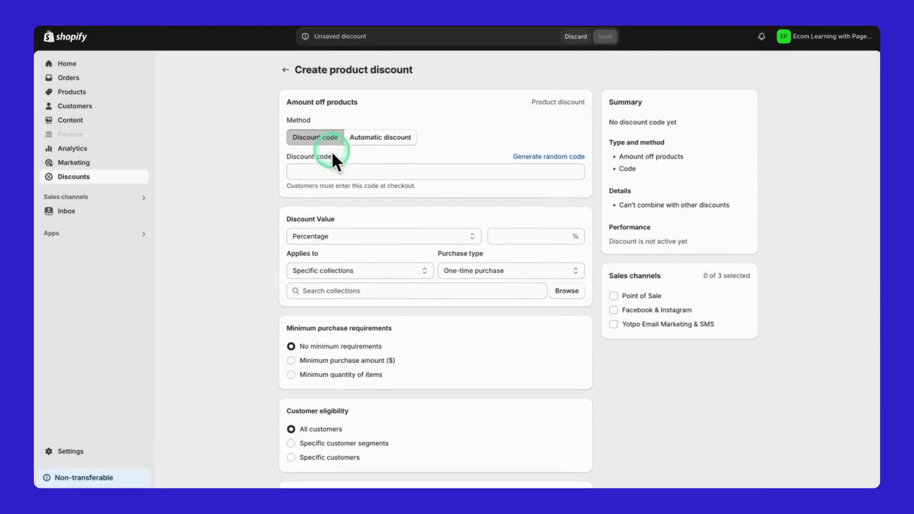
Preview the Automatic discount method and switch back to the Discount code method
left_click(360, 142)
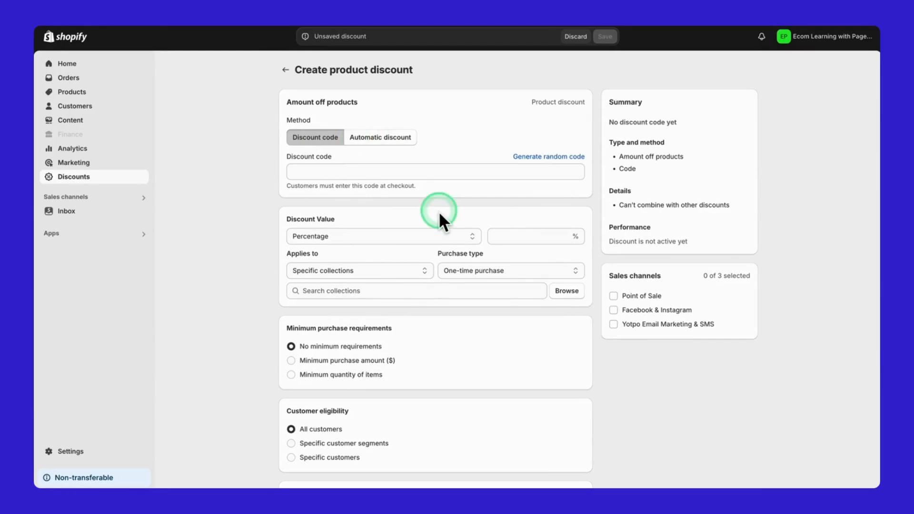
left_click(321, 139)
left_click(396, 146)
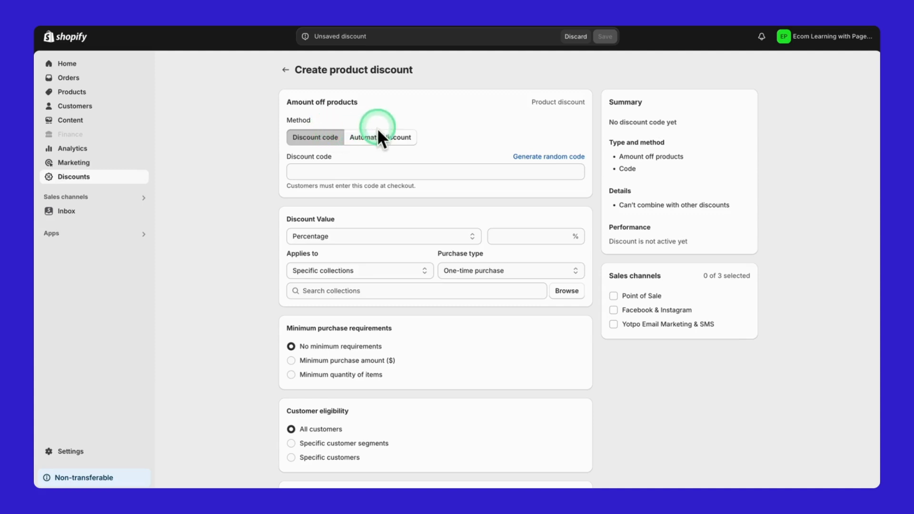
left_click(390, 138)
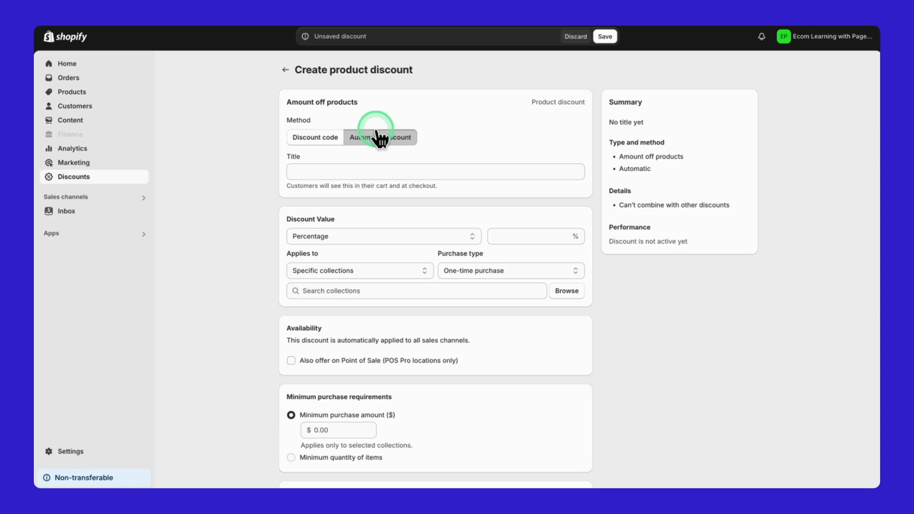
left_click(311, 138)
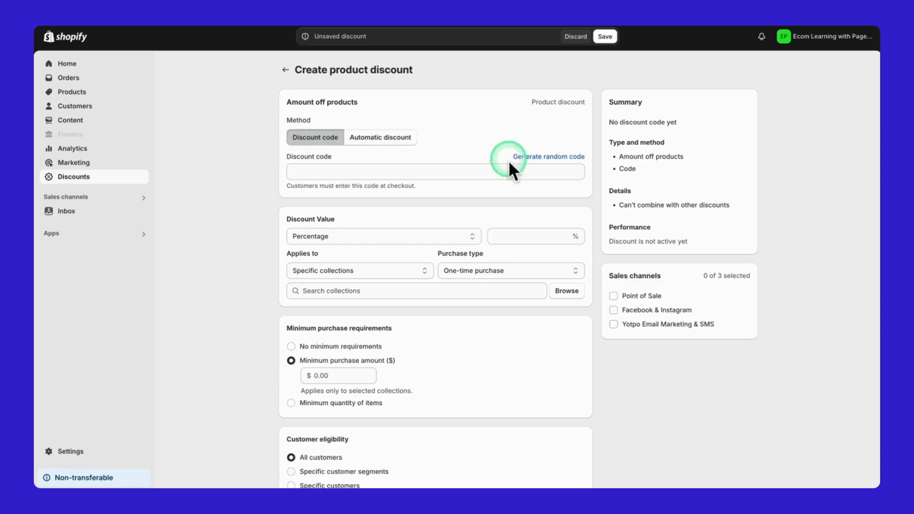
Generate a random code for the product discount
left_click(529, 157)
left_click(532, 162)
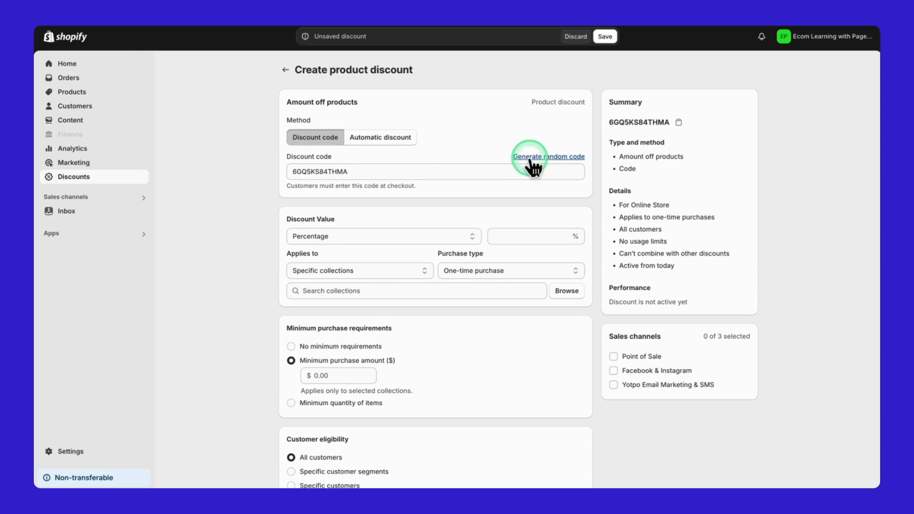
left_click(532, 164)
Replace the generated discount code with WINTER10
double_click(381, 173)
type("WINTER")
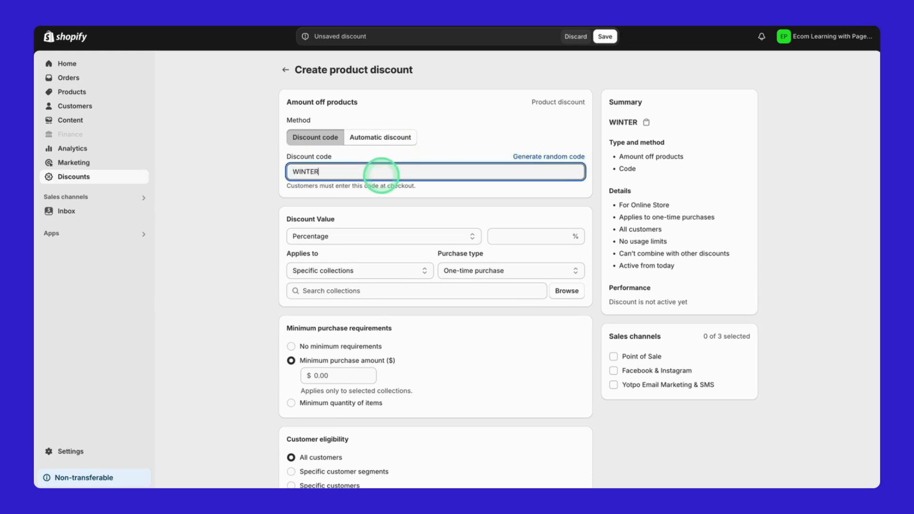
type("10")
left_click(339, 208)
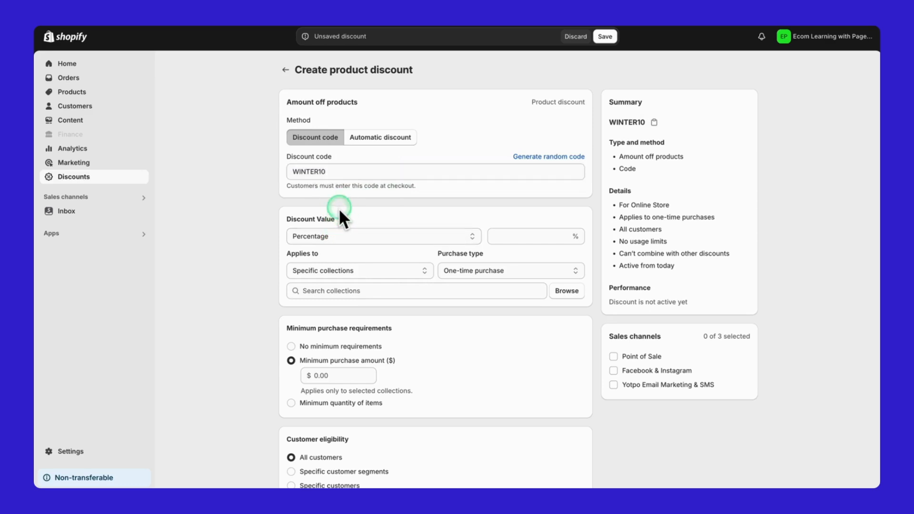
Keep Percentage as the discount value type and set the value to 10%
scroll(338, 208, "down", 1)
scroll(338, 208, "down", 1)
scroll(339, 209, "up", 1)
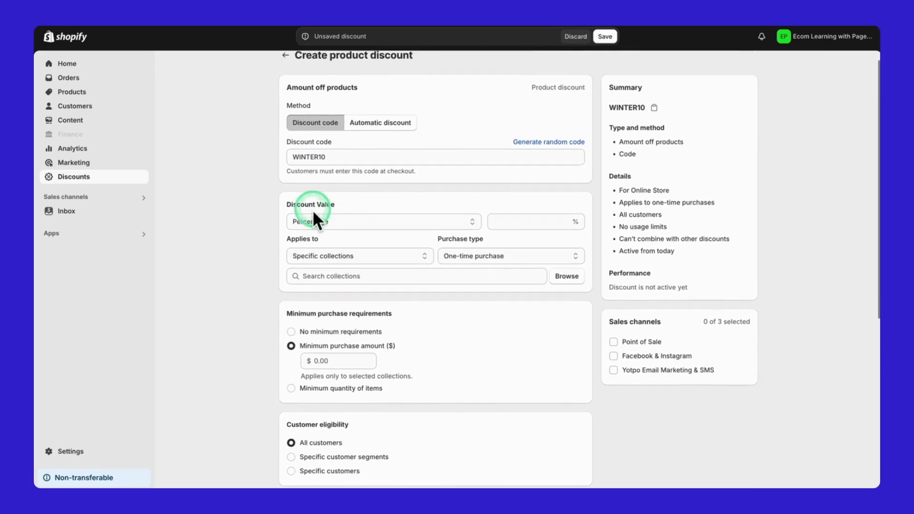
left_click(314, 227)
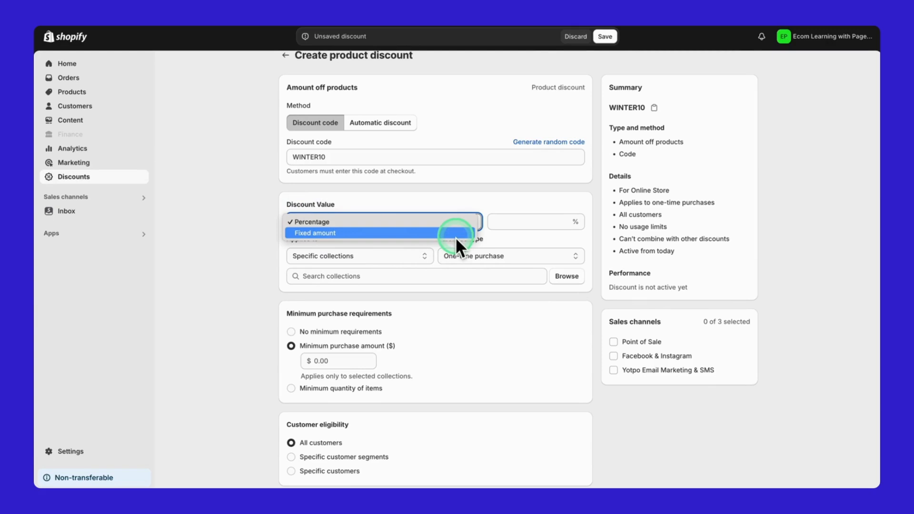
left_click(450, 222)
left_click(536, 221)
type("10")
left_click(229, 247)
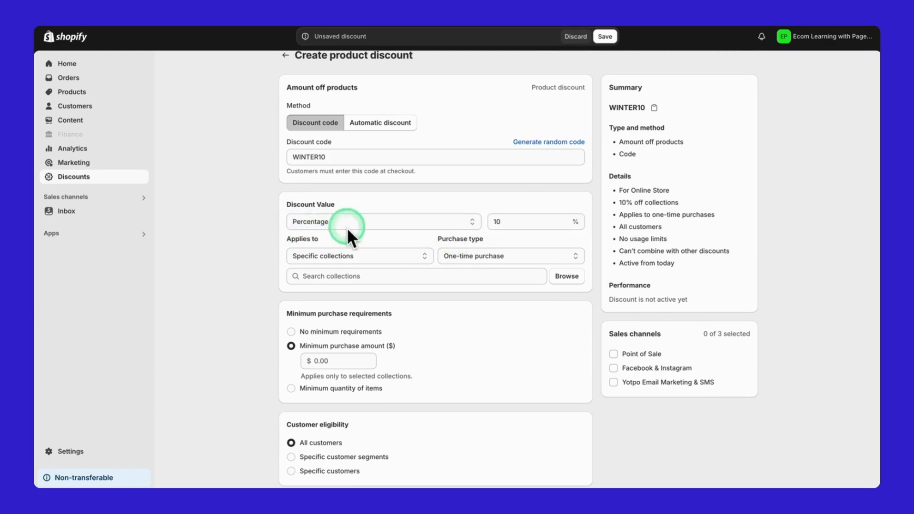
Apply the discount to the Beverage collection, keeping Specific collections and One-time purchase as the options
left_click(350, 257)
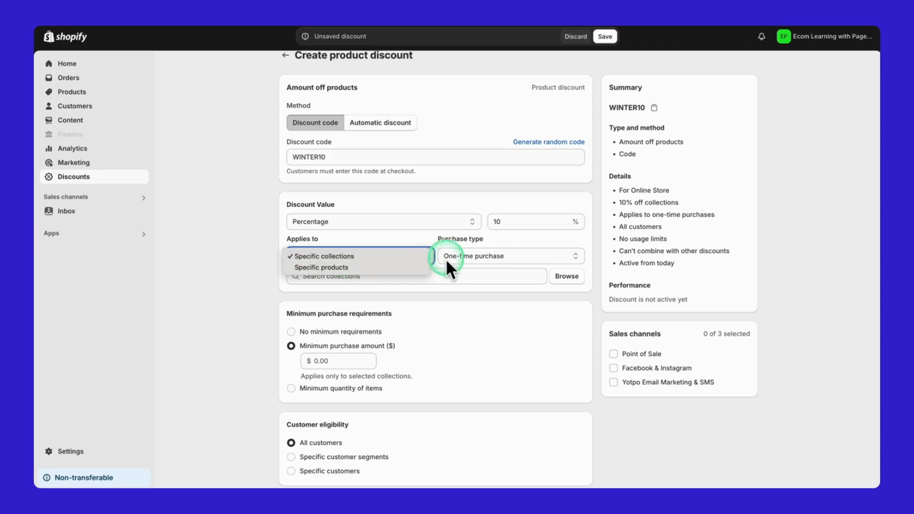
left_click(524, 255)
left_click(338, 276)
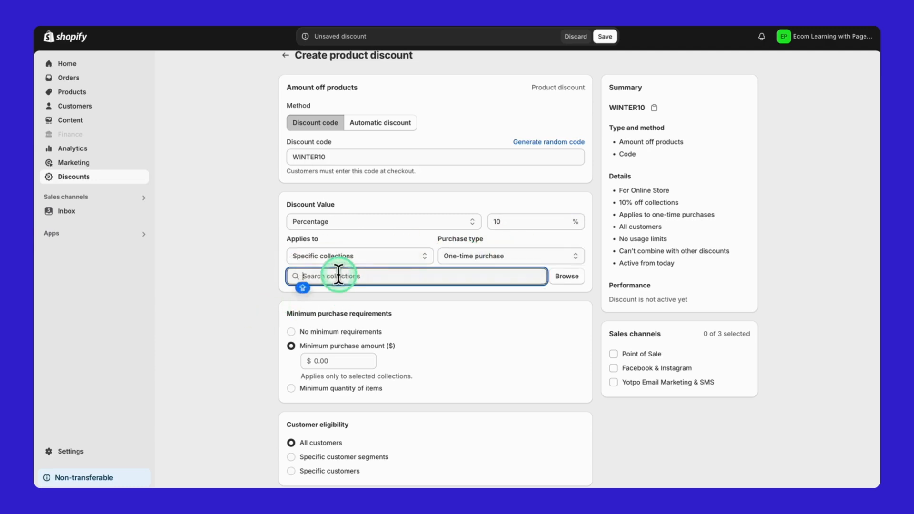
left_click(567, 276)
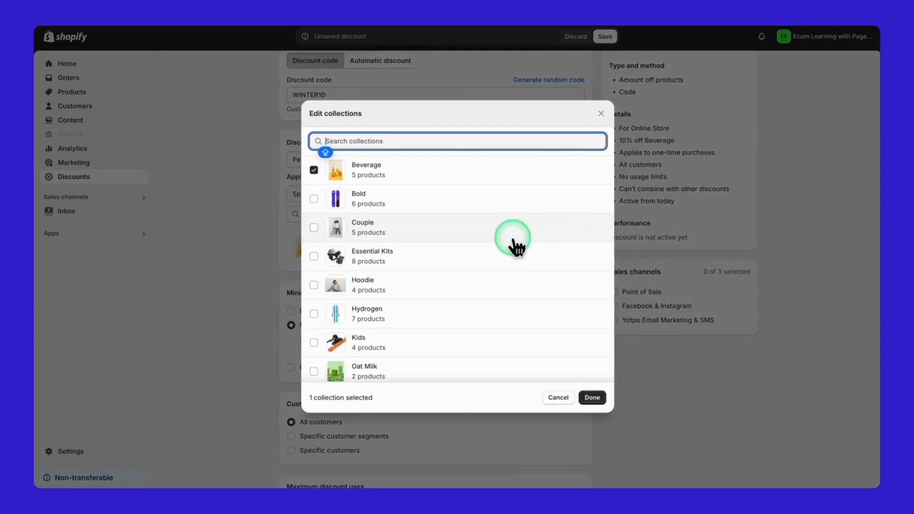
Add the Bold and Couple collections to the discount and remove both of them again
left_click(412, 202)
left_click(416, 228)
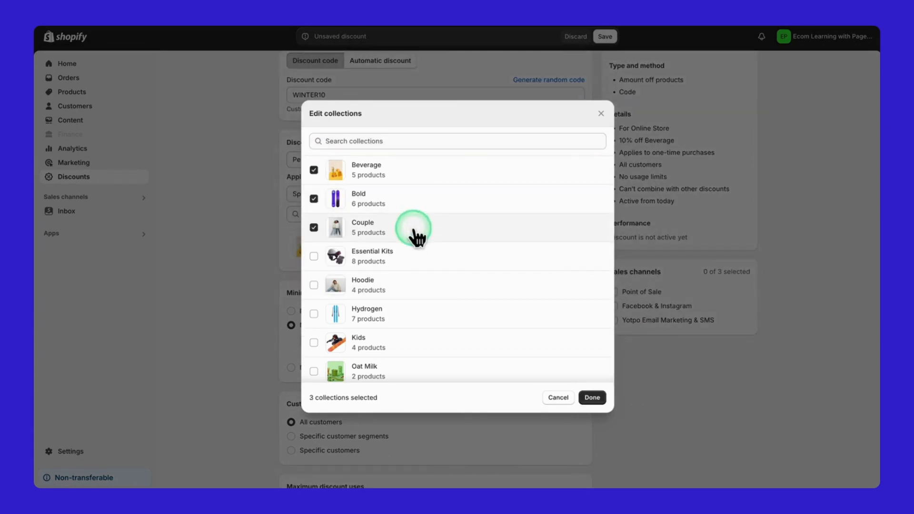
left_click(590, 398)
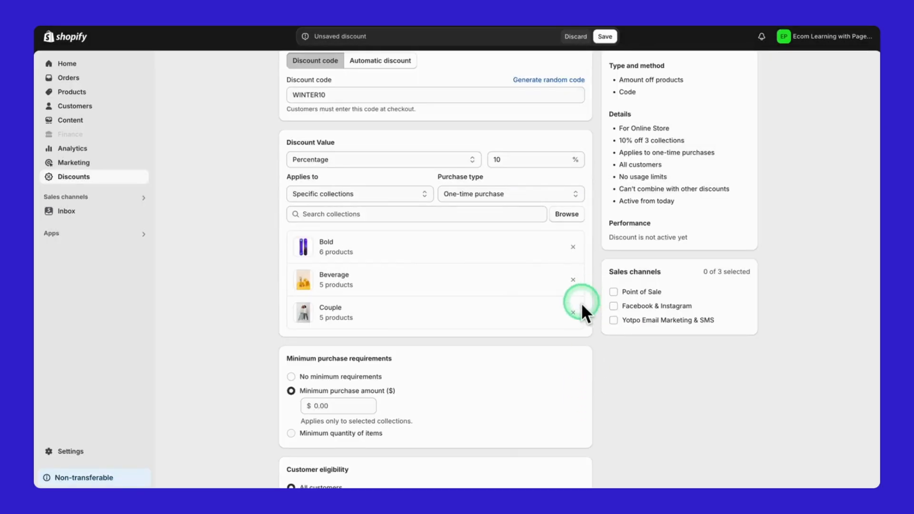
left_click(573, 312)
left_click(573, 247)
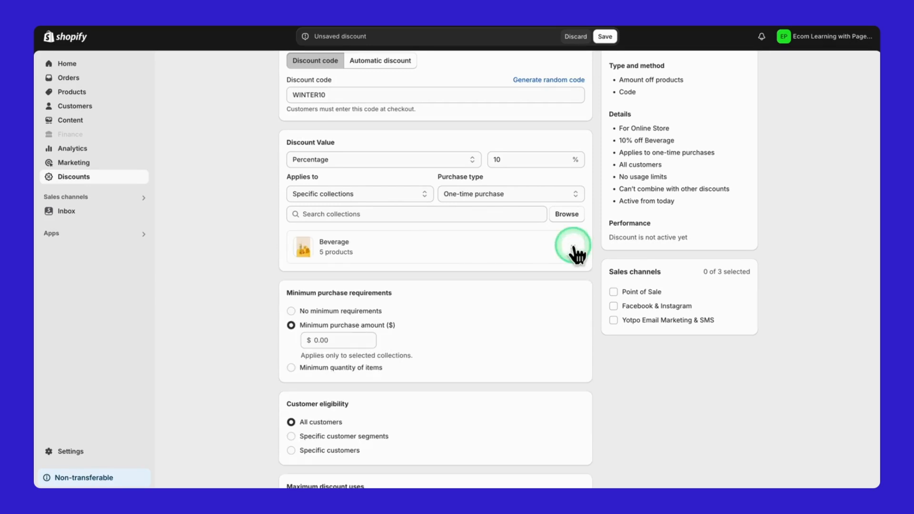
Compare the minimum purchase requirement options and require a minimum purchase amount of $50.00
scroll(423, 343, "down", 2)
scroll(422, 339, "down", 1)
scroll(422, 339, "up", 1)
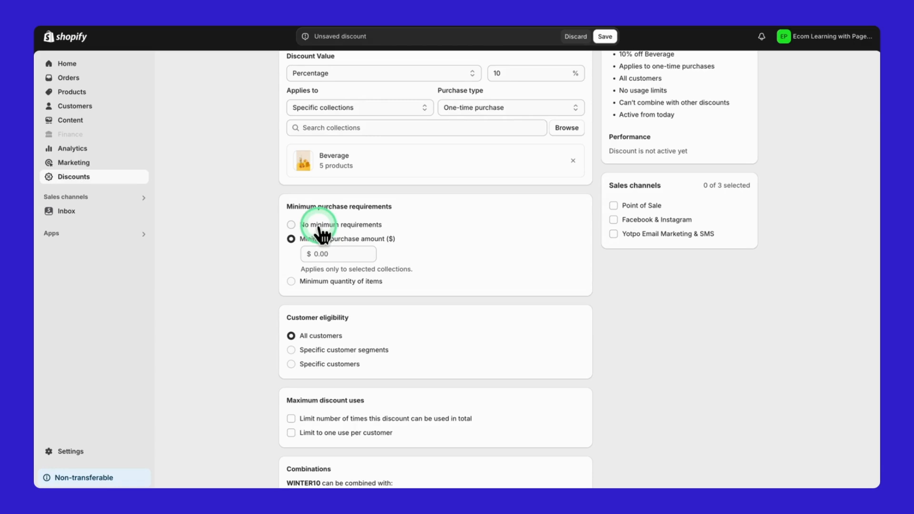
left_click(320, 226)
left_click(321, 237)
left_click(327, 254)
type("50")
key("BackSpace")
key("BackSpace")
left_click(323, 279)
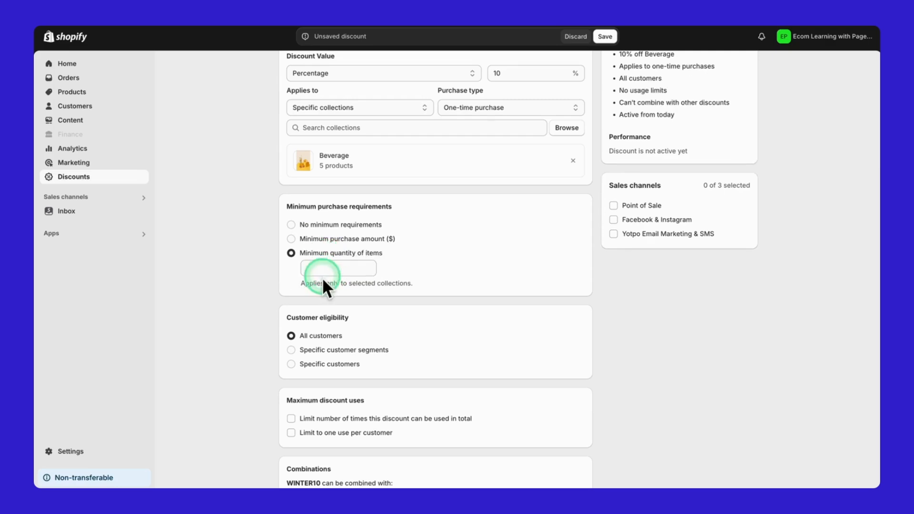
left_click(313, 240)
Limit eligibility to the segments for customers who haven't purchased, customers who purchased more than once, abandoned checkouts in the last 30 days, and email subscribers
scroll(240, 315, "down", 3)
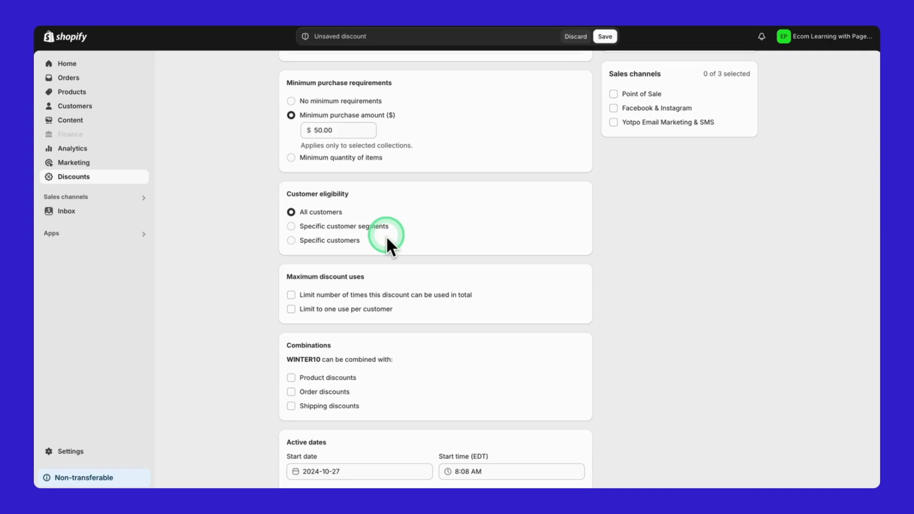
left_click(350, 228)
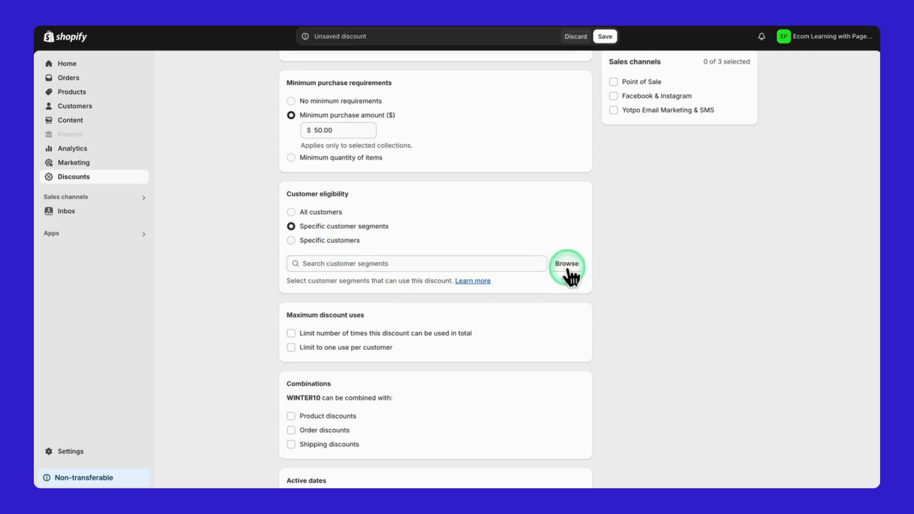
left_click(512, 257)
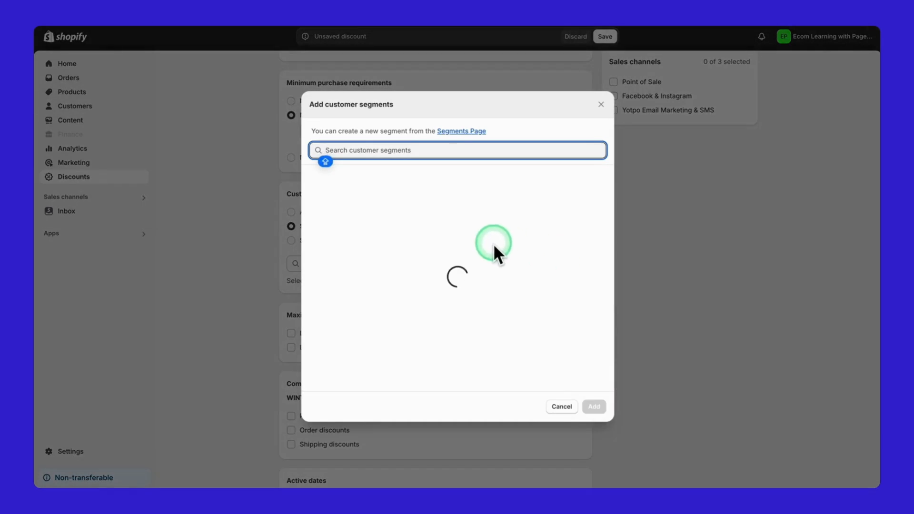
left_click(478, 177)
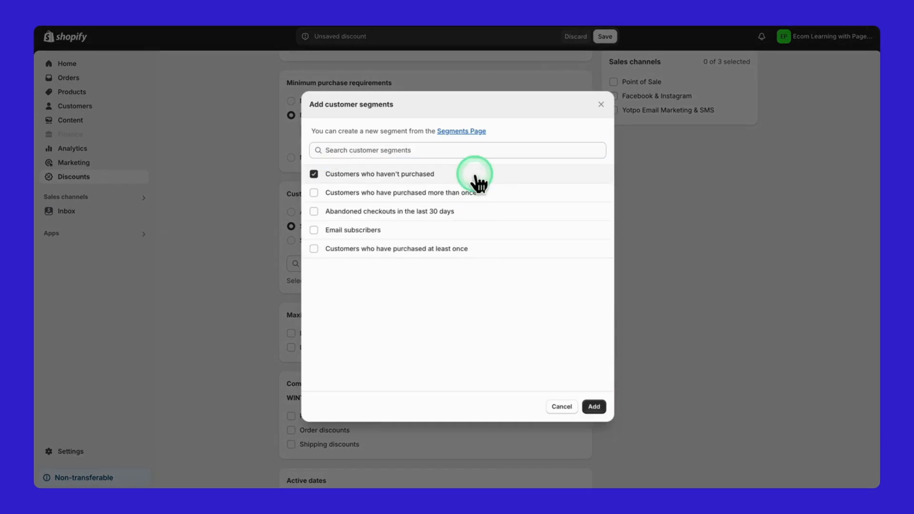
left_click(498, 193)
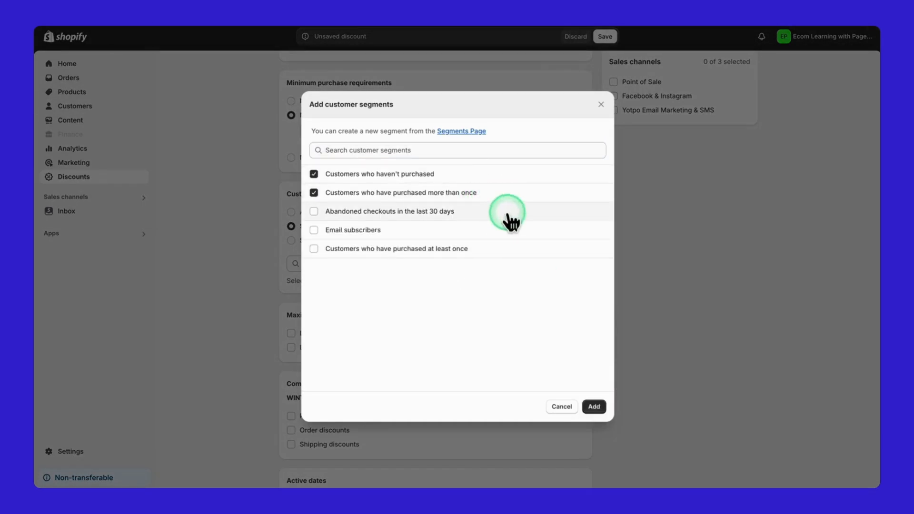
left_click(510, 216)
left_click(479, 235)
left_click(587, 406)
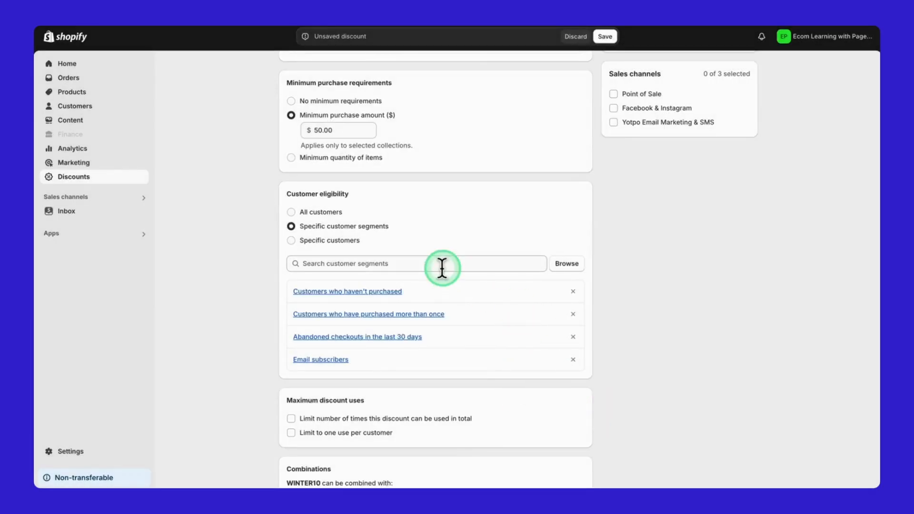
Limit the discount to 100 total uses and to one use per customer
scroll(415, 342, "down", 5)
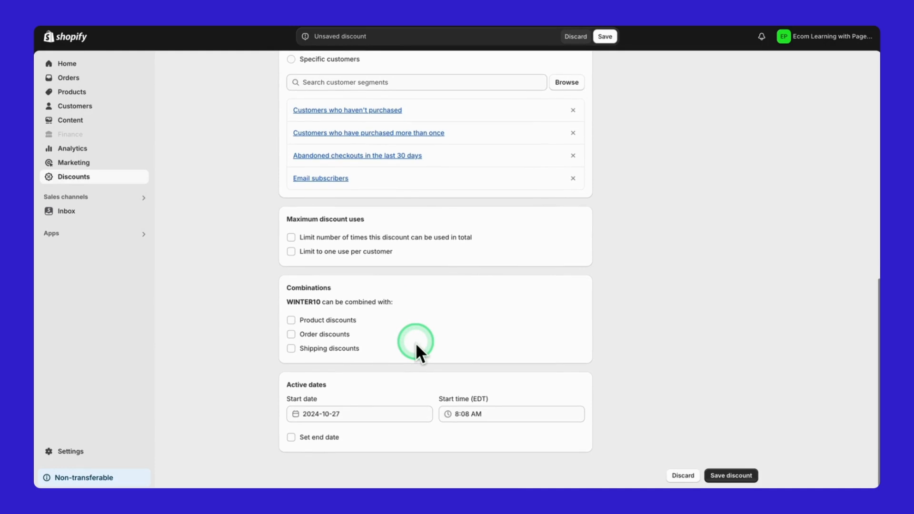
left_click(404, 238)
left_click(351, 247)
type("100")
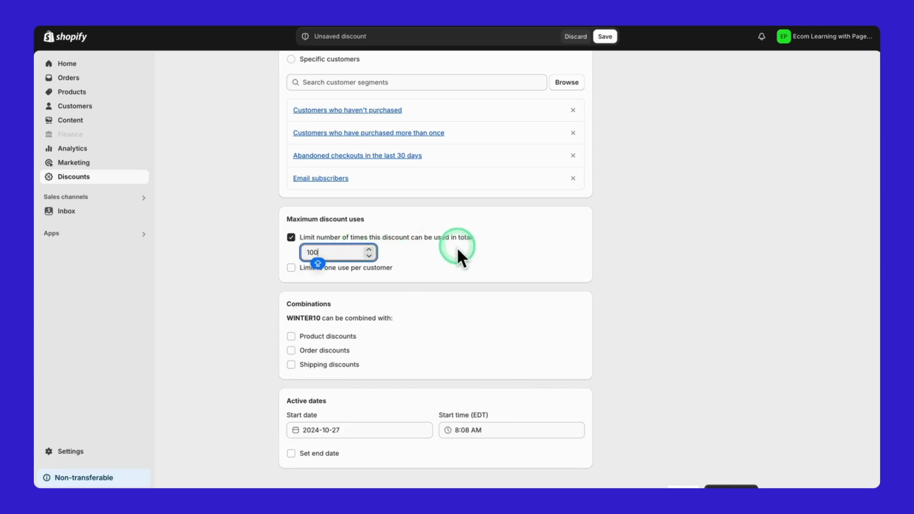
left_click(313, 265)
left_click(314, 268)
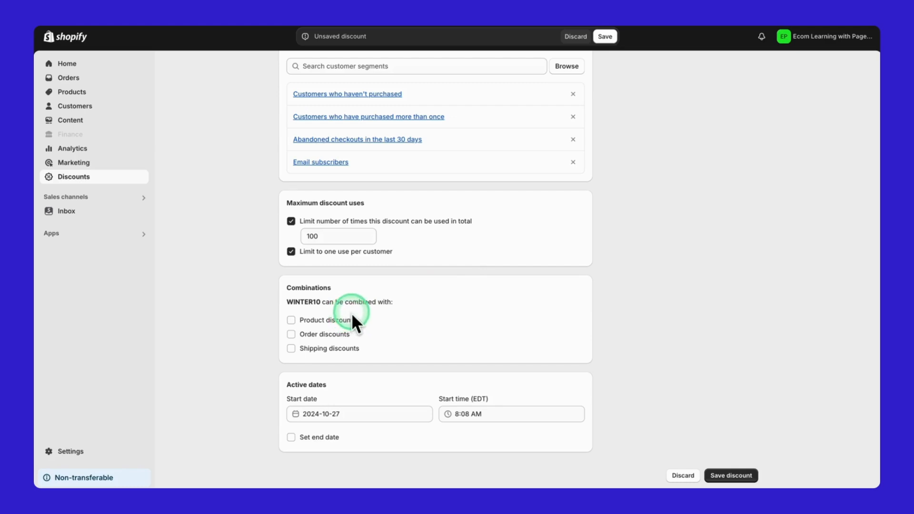
Set the discount's start date to 2024-11-25 and its start time to 12:00 AM
left_click(373, 412)
left_click(457, 297)
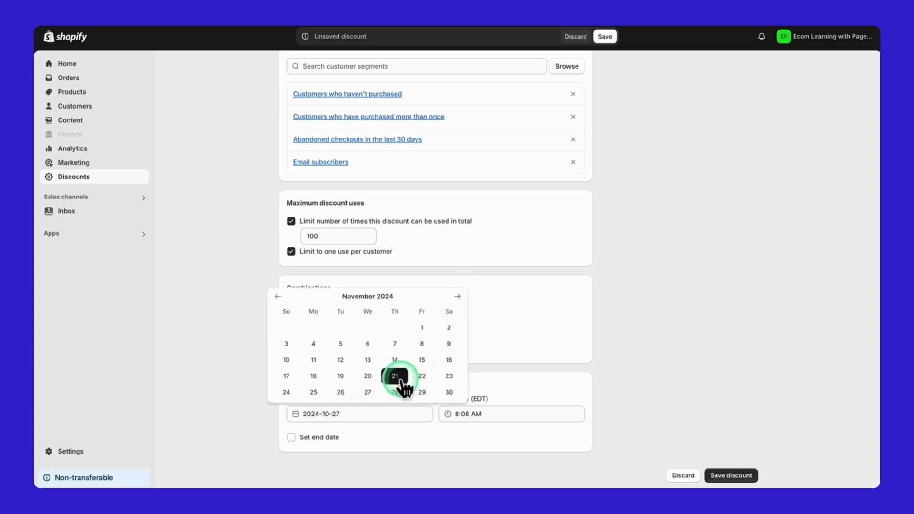
left_click(313, 393)
left_click(467, 415)
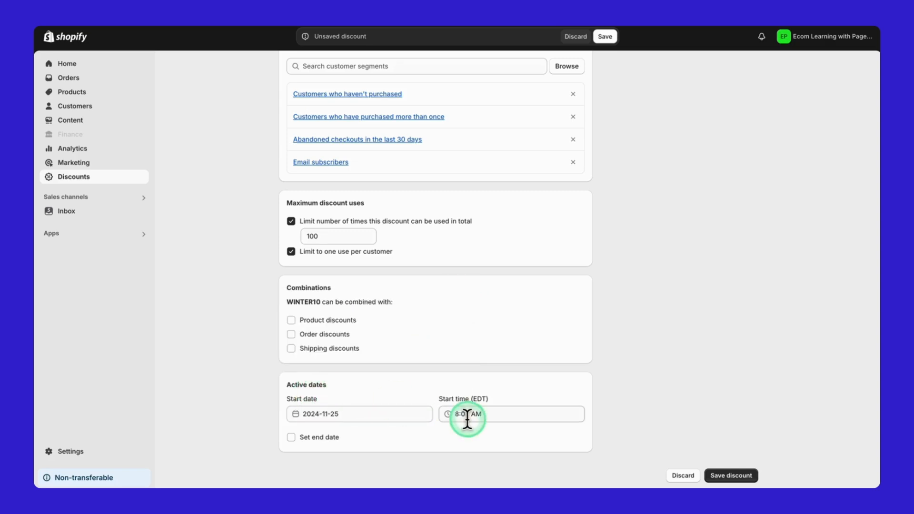
left_click(499, 161)
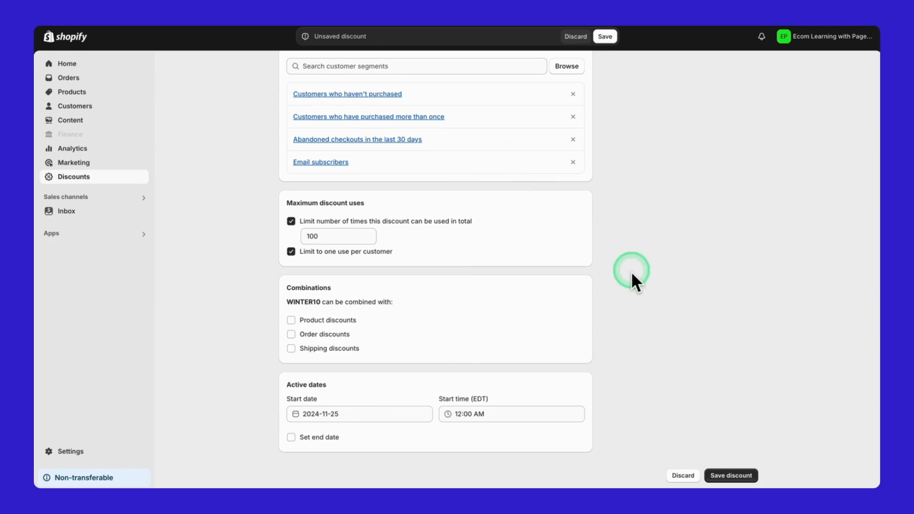
Give the discount an end date of 2024-12-31 with an end time of 11:59 PM
left_click(291, 437)
scroll(367, 406, "down", 1)
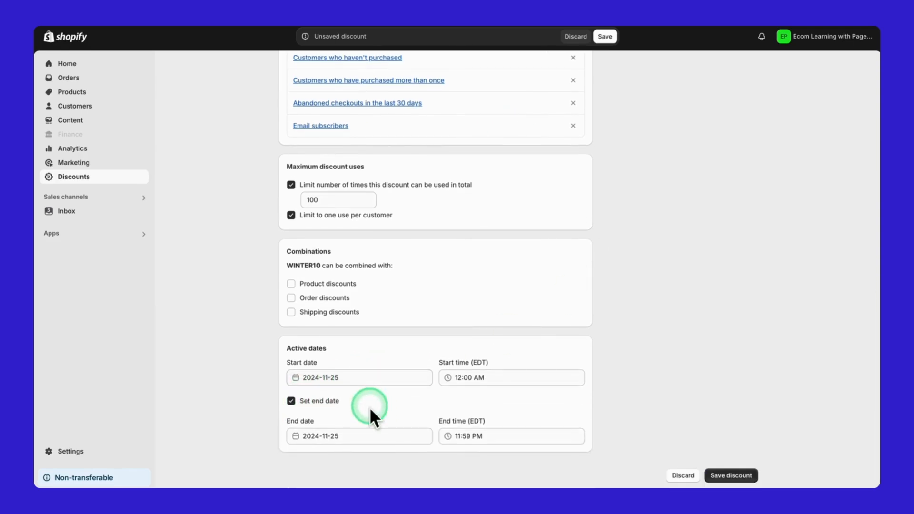
left_click(351, 434)
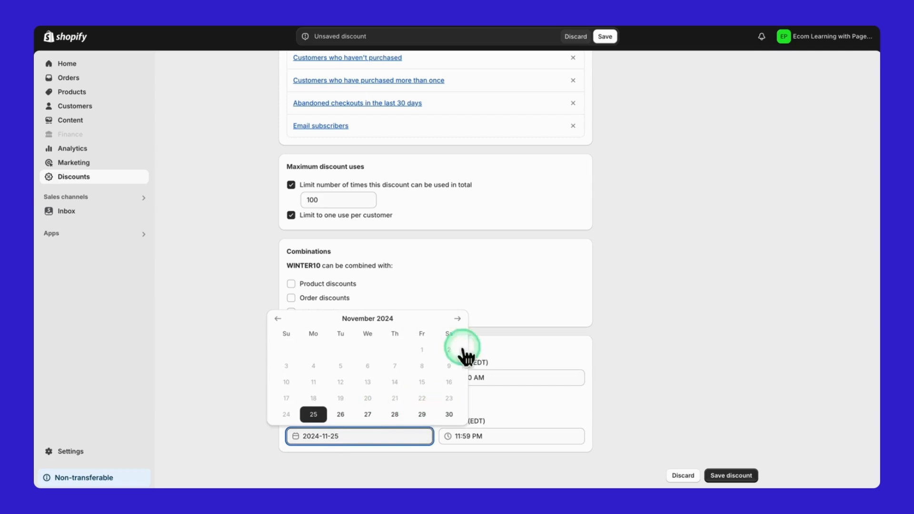
left_click(457, 319)
left_click(420, 353)
left_click(340, 415)
left_click(467, 437)
left_click(653, 407)
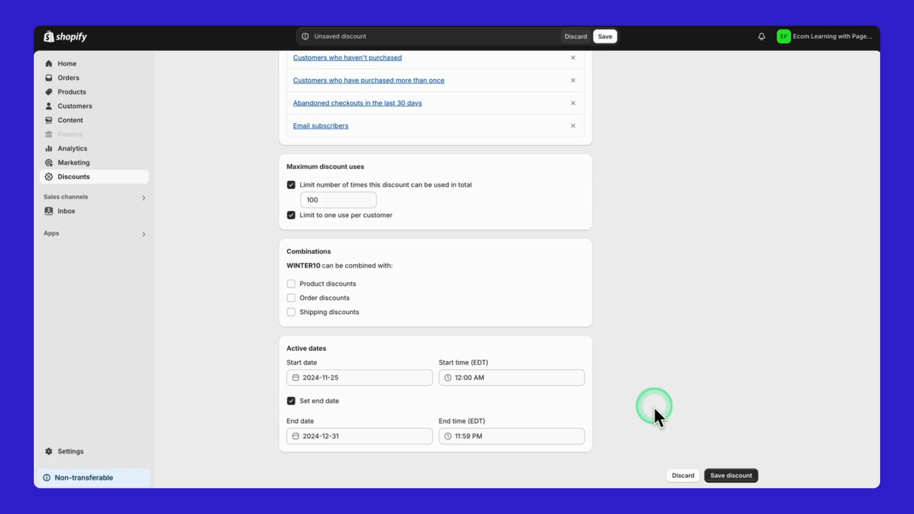
Review the WINTER10 summary and settings, save the discount, and return to the discounts list
scroll(653, 407, "up", 15)
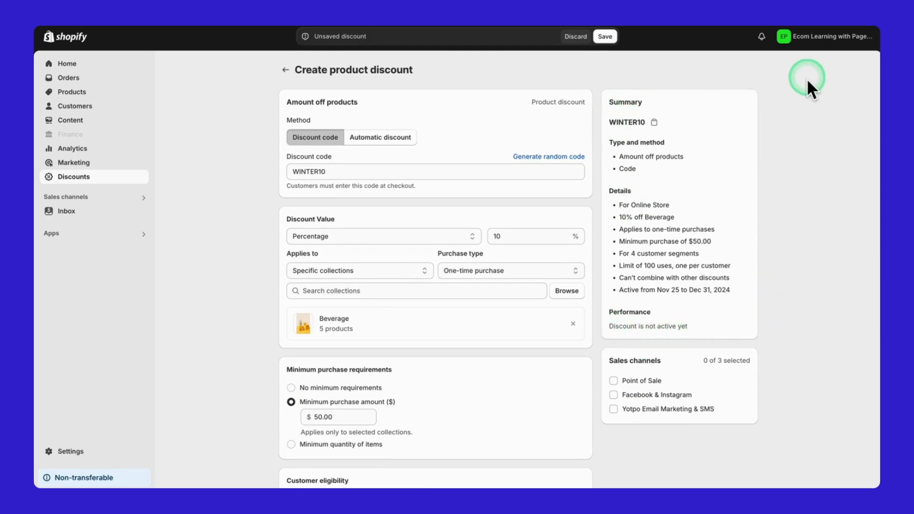
scroll(774, 195, "down", 3)
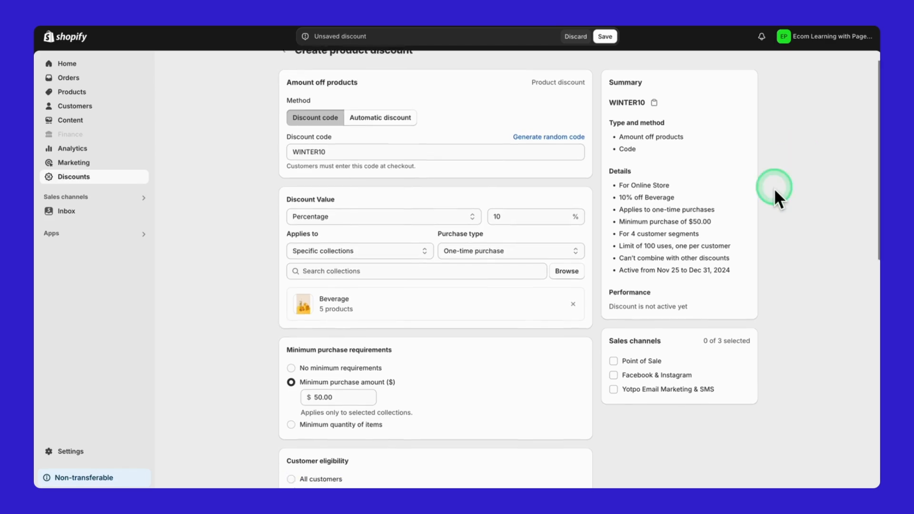
scroll(775, 196, "up", 3)
scroll(747, 206, "down", 1)
scroll(746, 204, "down", 10)
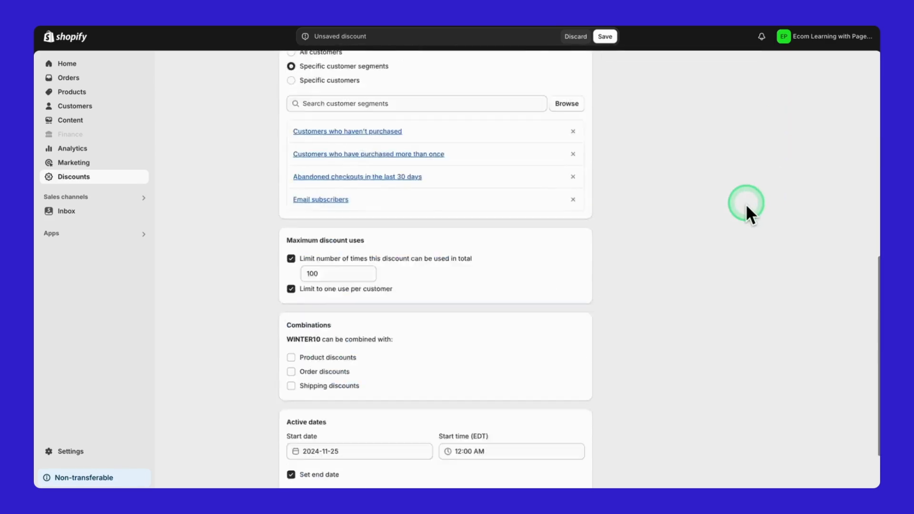
left_click(749, 460)
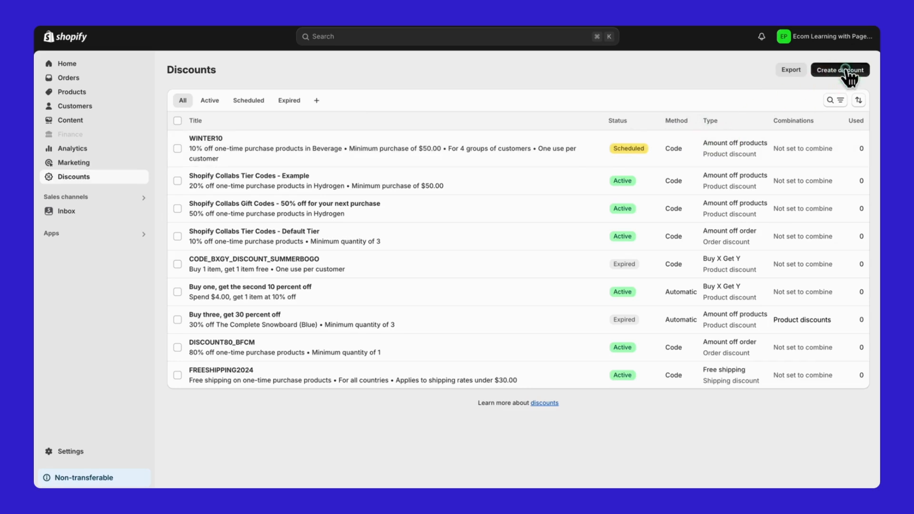
Start an amount-off-order discount with a randomly generated code and a value of 10 percent
left_click(841, 70)
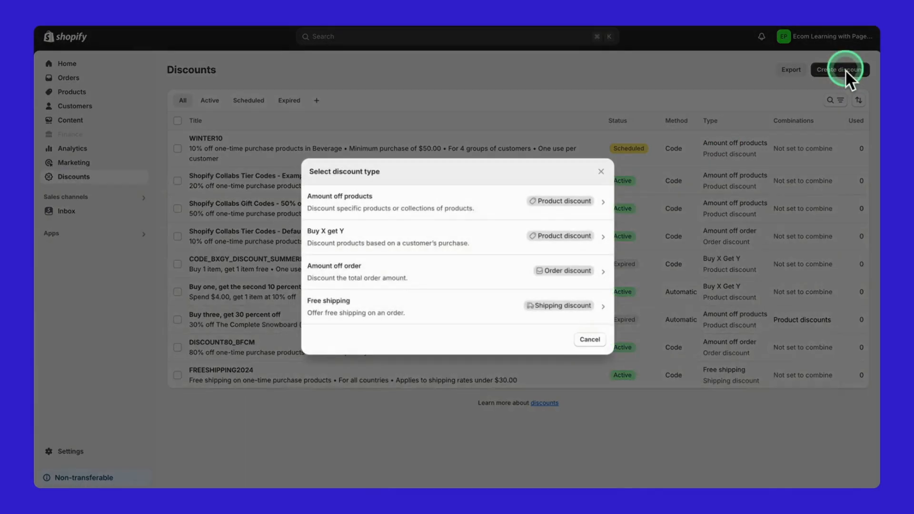
left_click(543, 282)
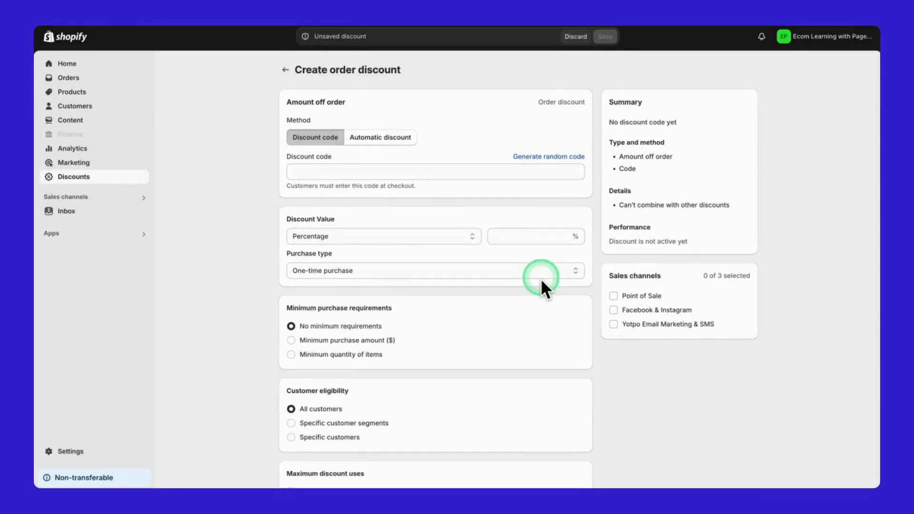
left_click(564, 159)
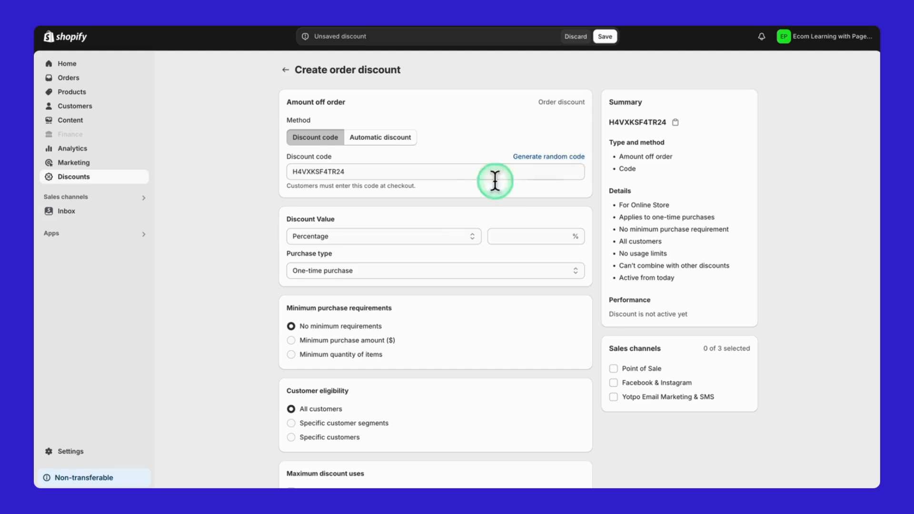
scroll(433, 224, "down", 1)
left_click(532, 213)
type("10")
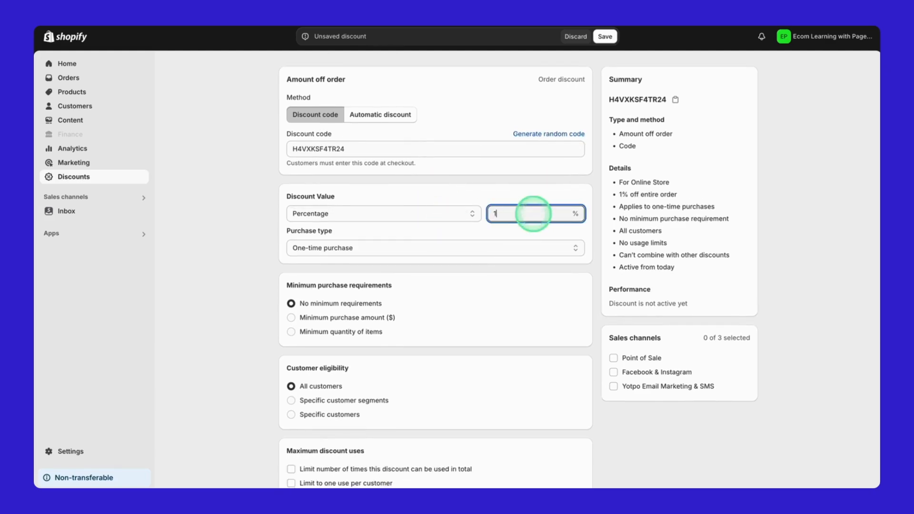
Keep the order discount's purchase type at One-time purchase and look through its remaining settings
left_click(379, 248)
left_click(378, 248)
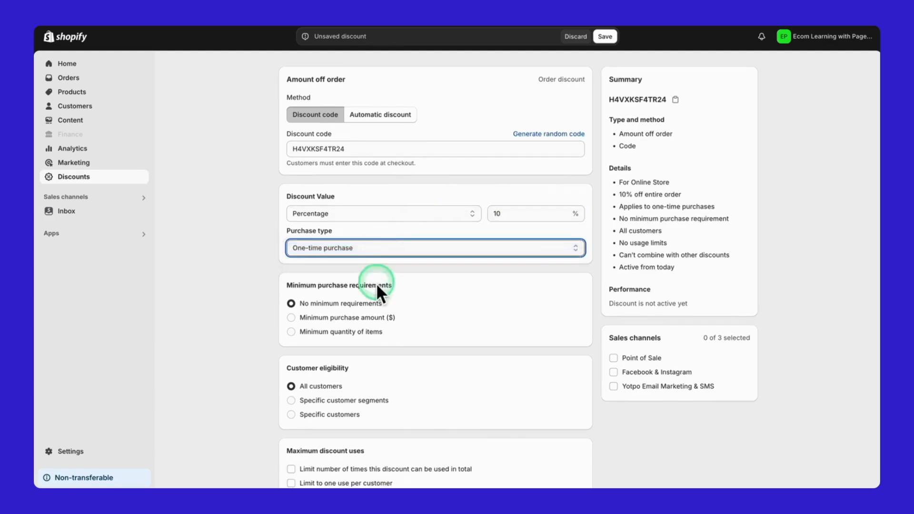
scroll(378, 305, "down", 2)
scroll(373, 301, "up", 3)
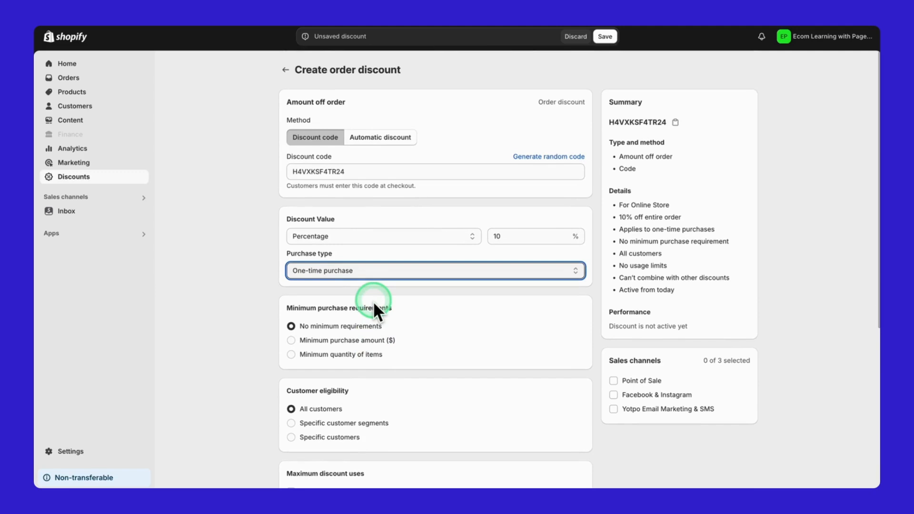
scroll(373, 301, "down", 5)
scroll(375, 307, "down", 5)
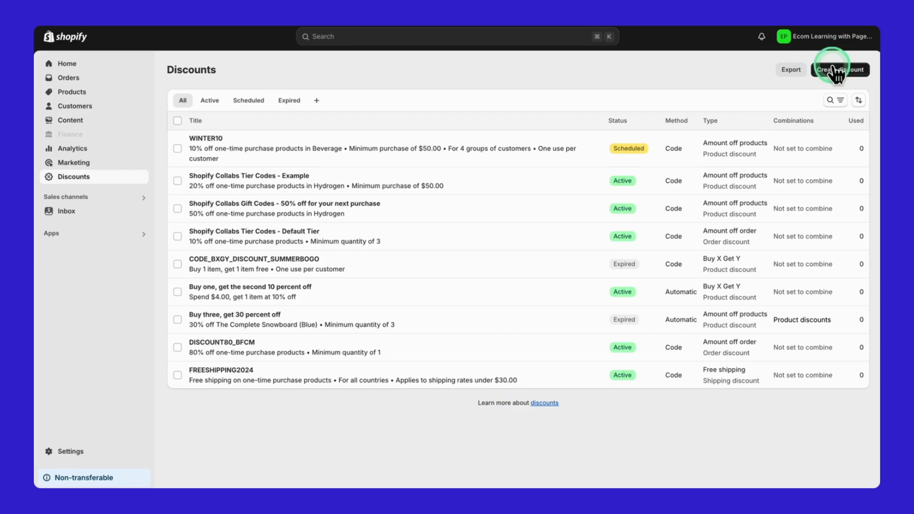
Start a Buy X get Y product discount with the discount code BUY2GET1FREE
left_click(838, 69)
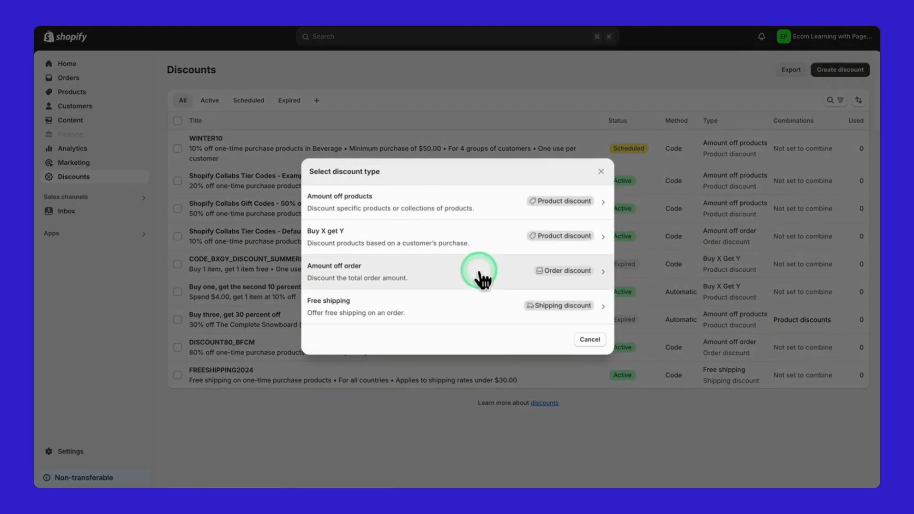
left_click(456, 238)
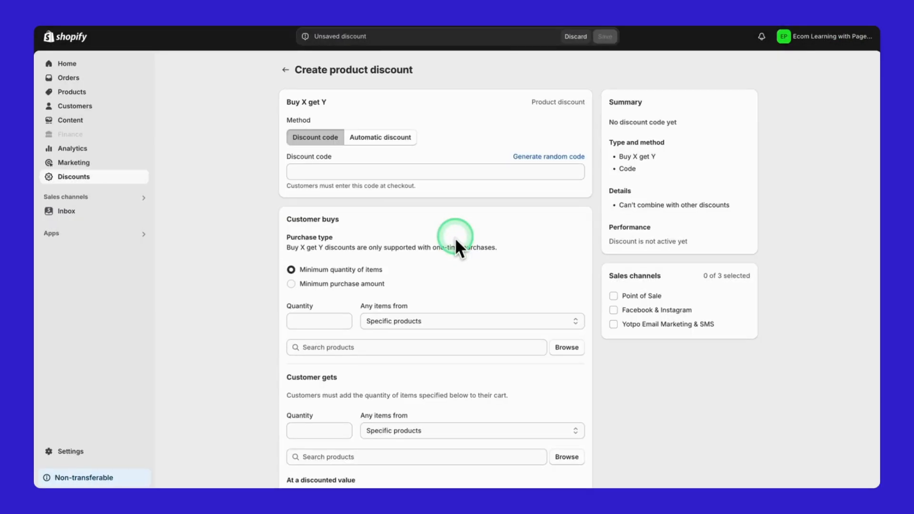
left_click(386, 171)
type("BUY2GET1FREE")
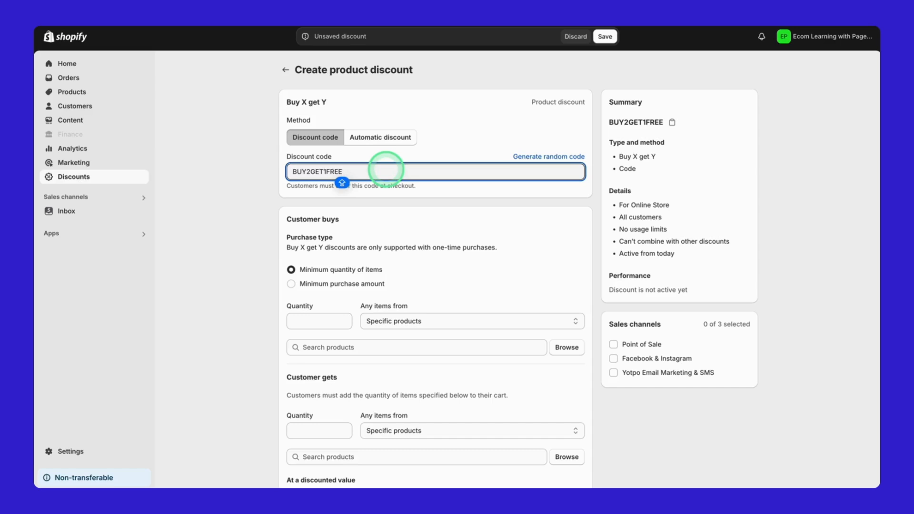
Make the customer-buys condition apply to specific collections and add the Beverage collection
scroll(366, 256, "down", 2)
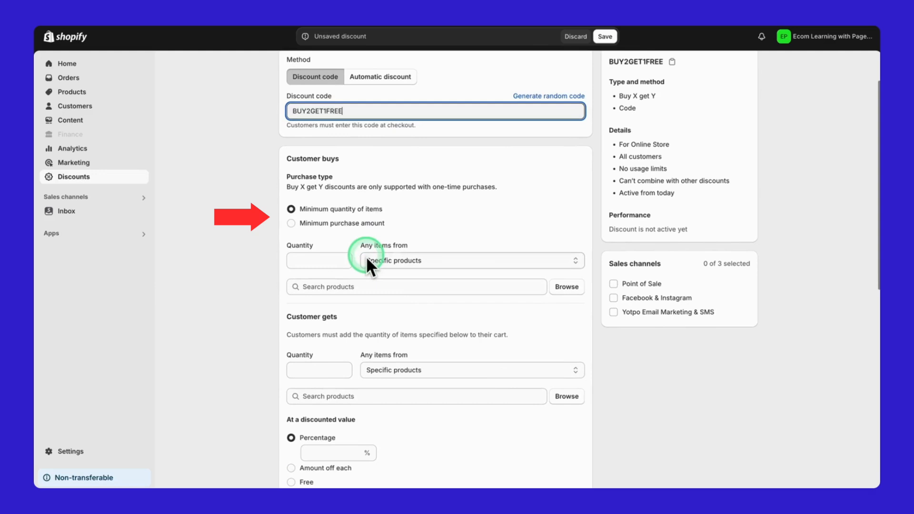
left_click(336, 261)
left_click(399, 260)
left_click(399, 260)
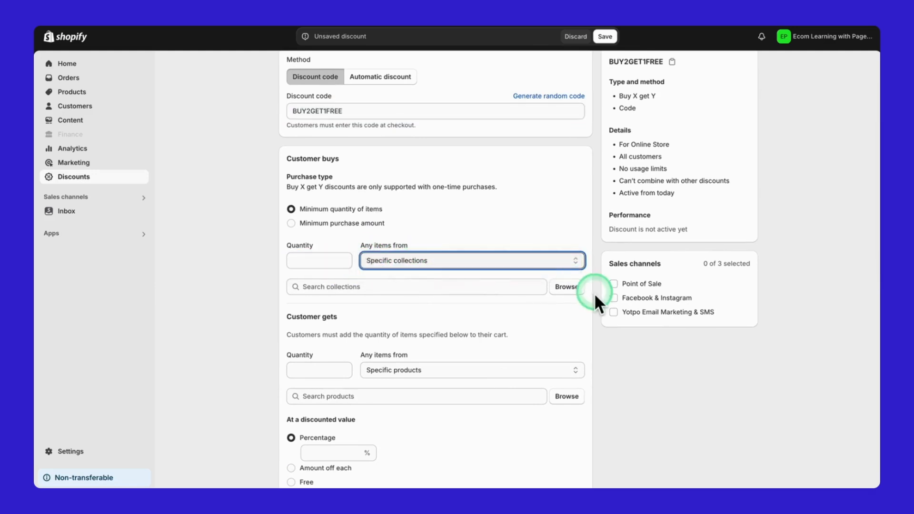
left_click(594, 293)
left_click(505, 170)
left_click(593, 396)
Set the minimum quantity that the customer buys to 2
left_click(326, 260)
type("1")
left_click(431, 219)
left_click(343, 260)
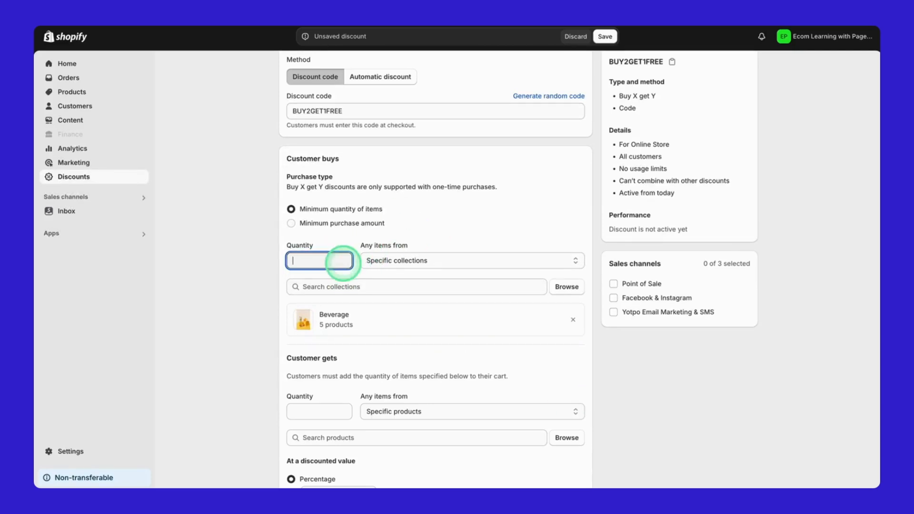
key("BackSpace")
type("2")
Set the customer-gets items to a quantity of 1 from the Beverage collection
scroll(357, 389, "down", 1)
left_click(403, 376)
left_click(406, 386)
left_click(567, 404)
left_click(405, 181)
left_click(595, 398)
left_click(322, 323)
type("1")
Set the discounted value of the customer-gets item to Free
scroll(454, 422, "down", 1)
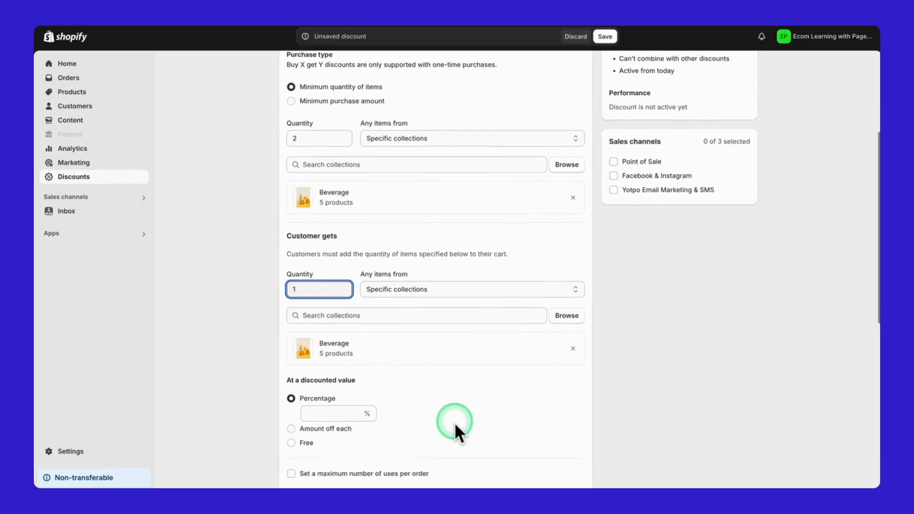
scroll(456, 425, "down", 1)
left_click(291, 391)
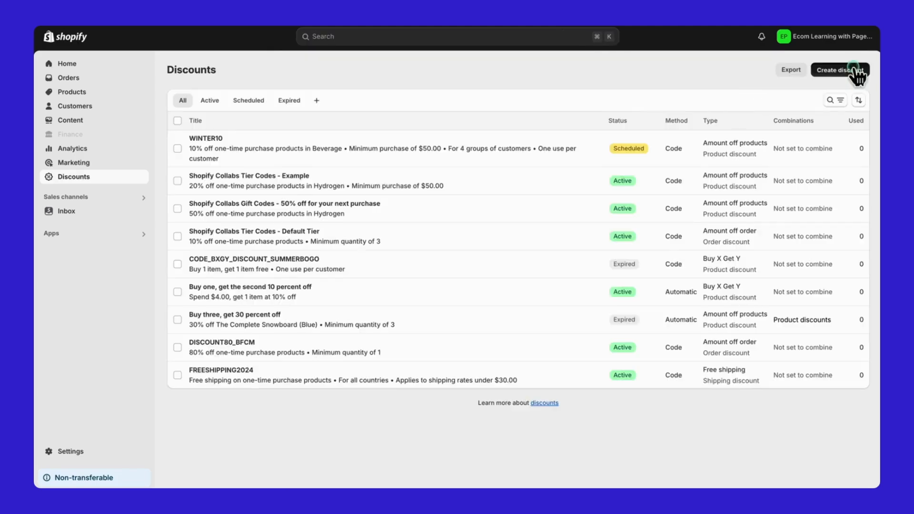
Start a free shipping discount with a randomly generated discount code
left_click(840, 69)
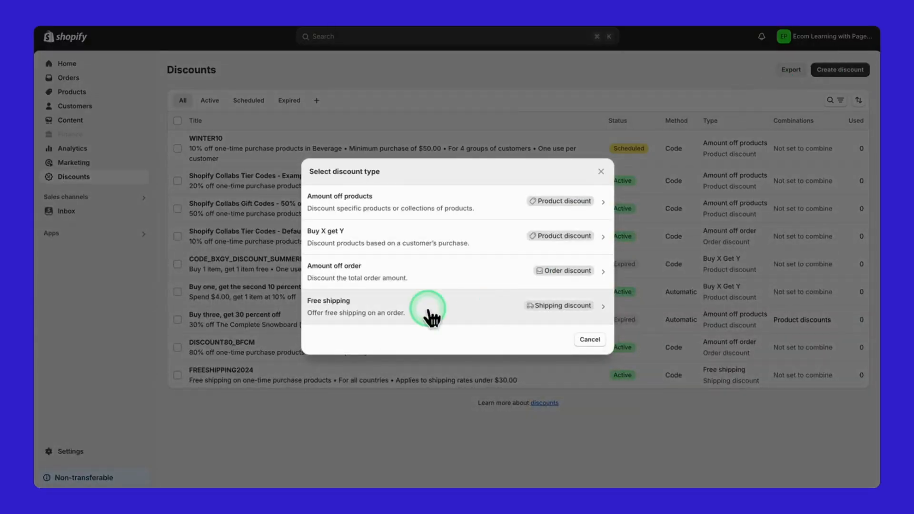
left_click(398, 313)
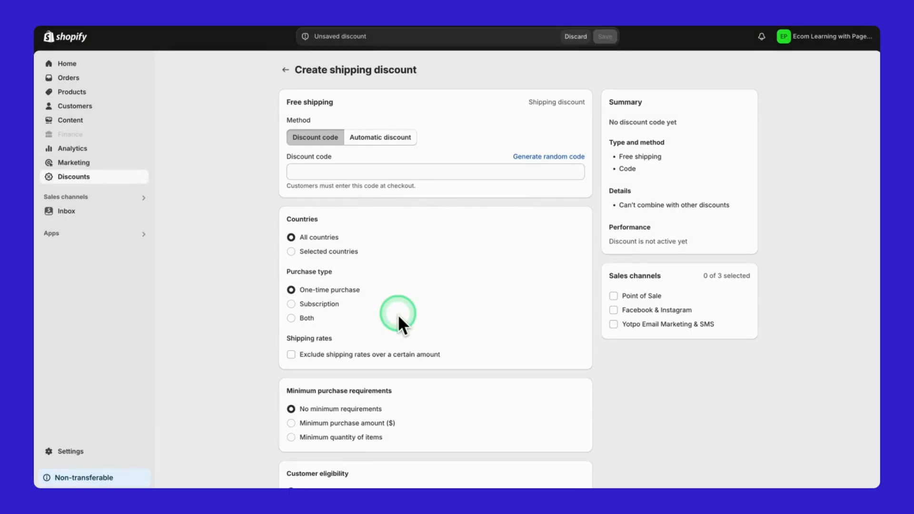
left_click(565, 158)
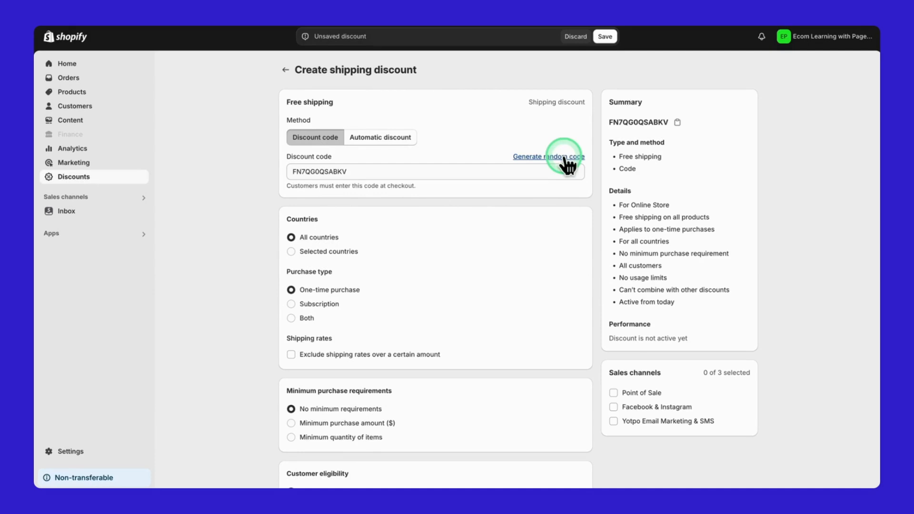
Restrict the shipping discount to selected countries, search the country list for "AM", pick Vietnam, and clear the search
scroll(481, 229, "down", 1)
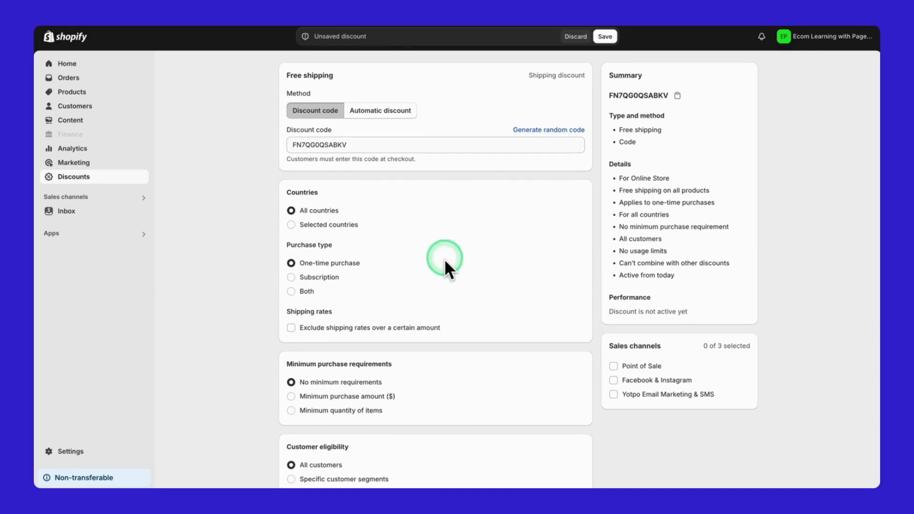
left_click(329, 225)
left_click(567, 243)
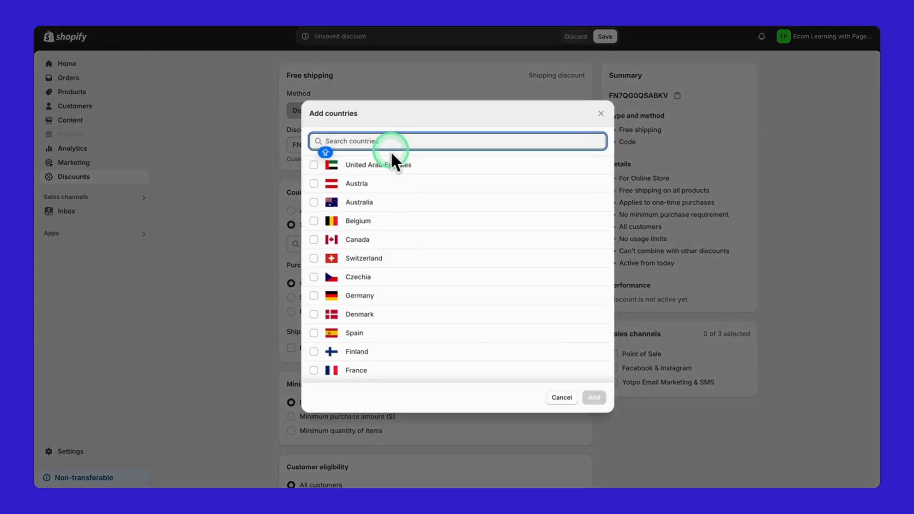
type("AM")
left_click(374, 164)
left_click(368, 141)
key("BackSpace")
key("BackSpace")
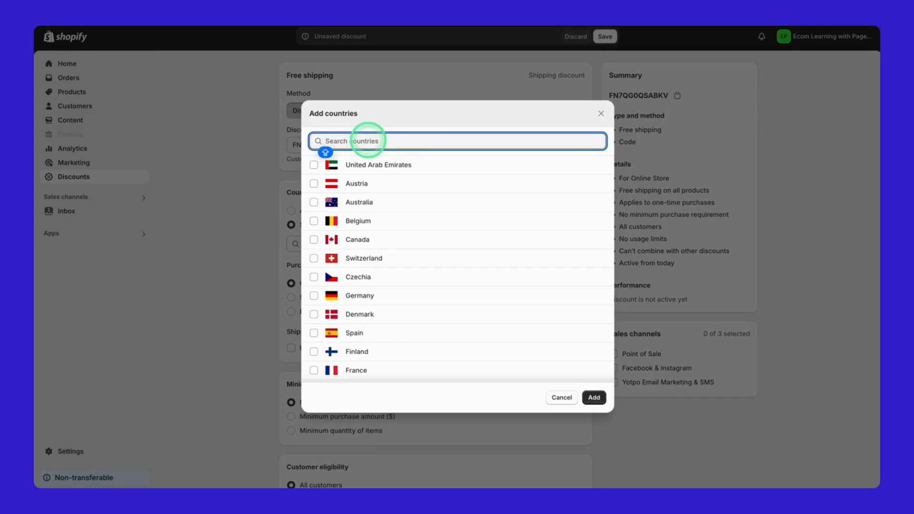
Select Canada, Switzerland, Germany, Denmark and Spain as well, and add the chosen countries to the discount
left_click(362, 240)
left_click(374, 257)
left_click(377, 296)
left_click(377, 314)
left_click(375, 333)
left_click(593, 400)
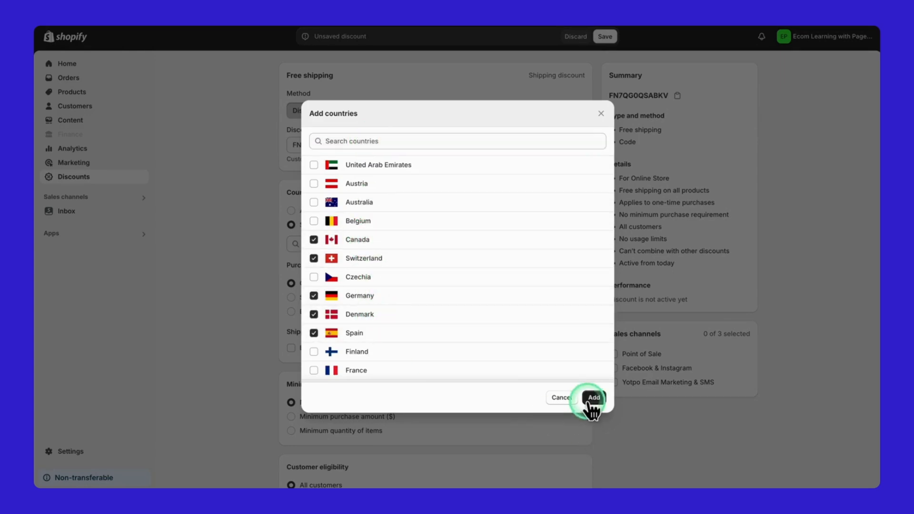
Exclude shipping rates over $15.00 and save the free shipping discount
scroll(507, 407, "down", 2)
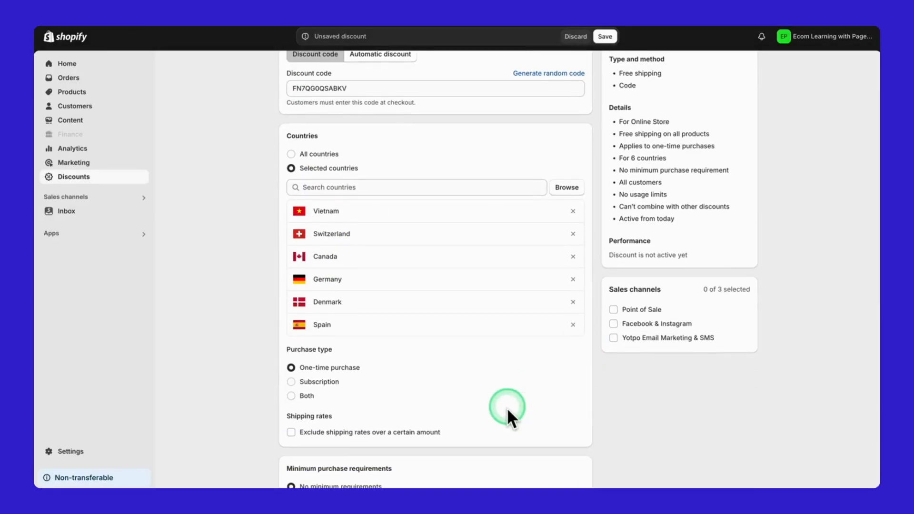
scroll(507, 408, "down", 1)
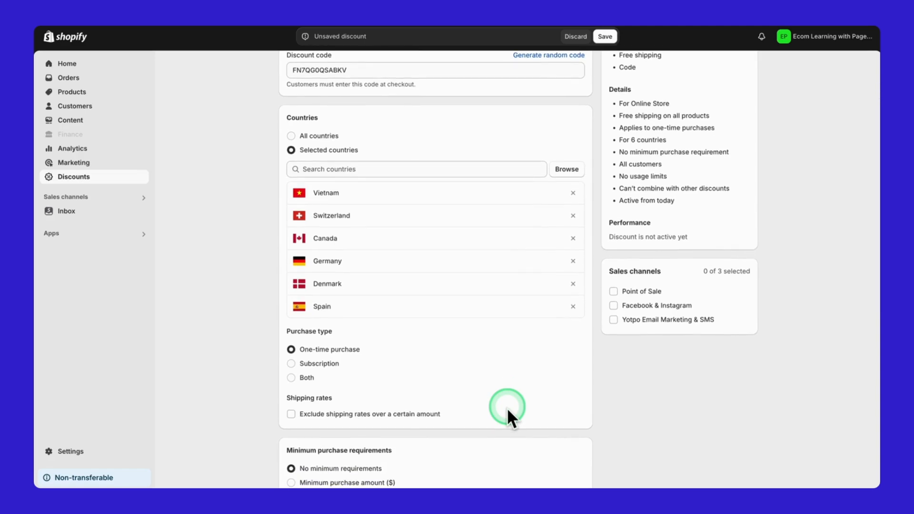
left_click(601, 37)
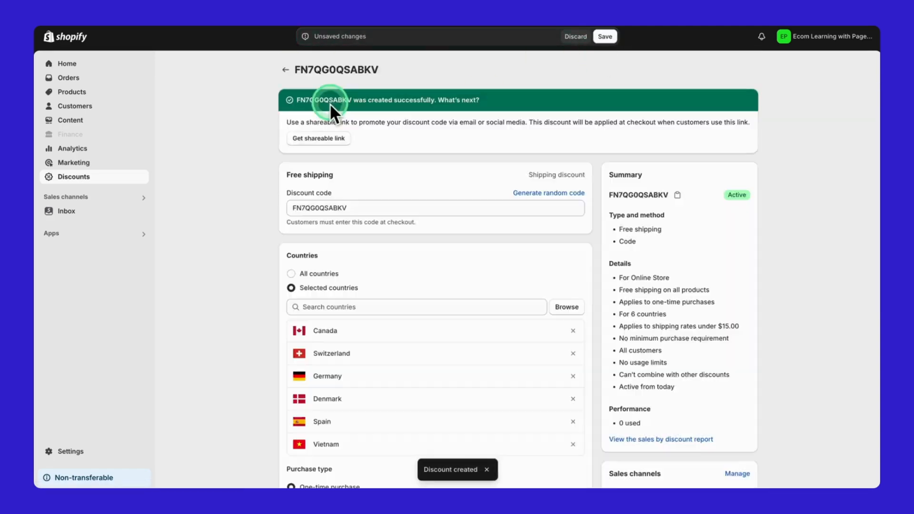
Return to the discounts list and view the active, scheduled and expired discounts in turn
left_click(286, 69)
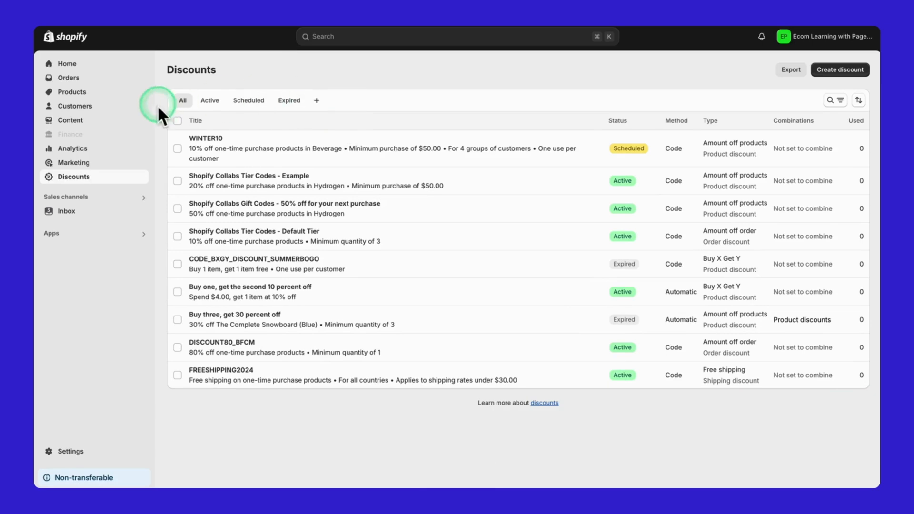
left_click(210, 101)
left_click(248, 101)
left_click(297, 100)
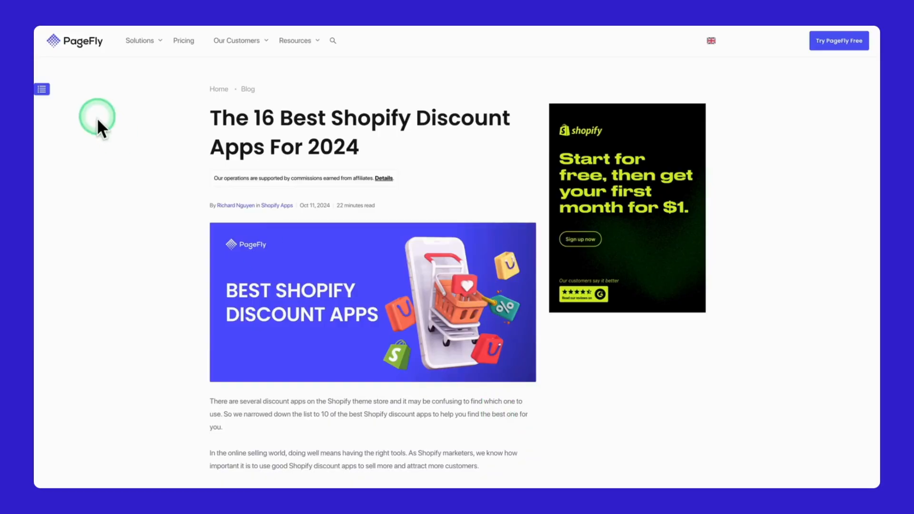
Switch to PageFly's article on the 16 best Shopify discount apps, open its table of contents and look through the entries
left_click(43, 90)
scroll(95, 210, "down", 2)
scroll(93, 203, "up", 1)
scroll(79, 157, "down", 2)
scroll(82, 162, "down", 5)
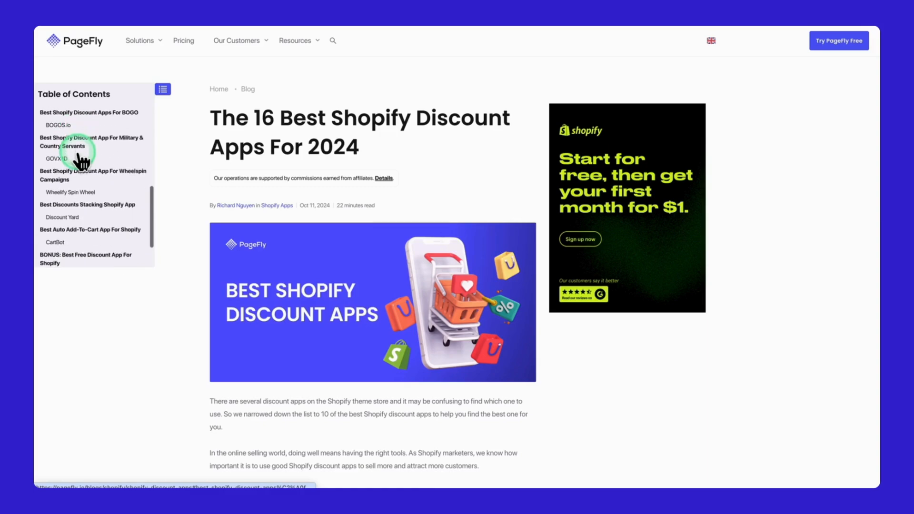
scroll(72, 158, "down", 2)
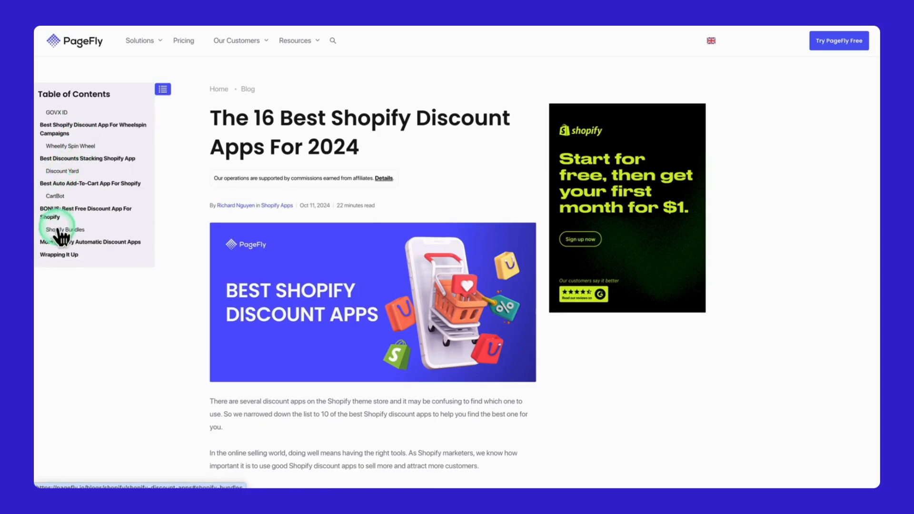
Go to the article's "BONUS: Best Free Discount App For Shopify" section and read on through "More Shopify Automatic Discount Apps"
left_click(55, 212)
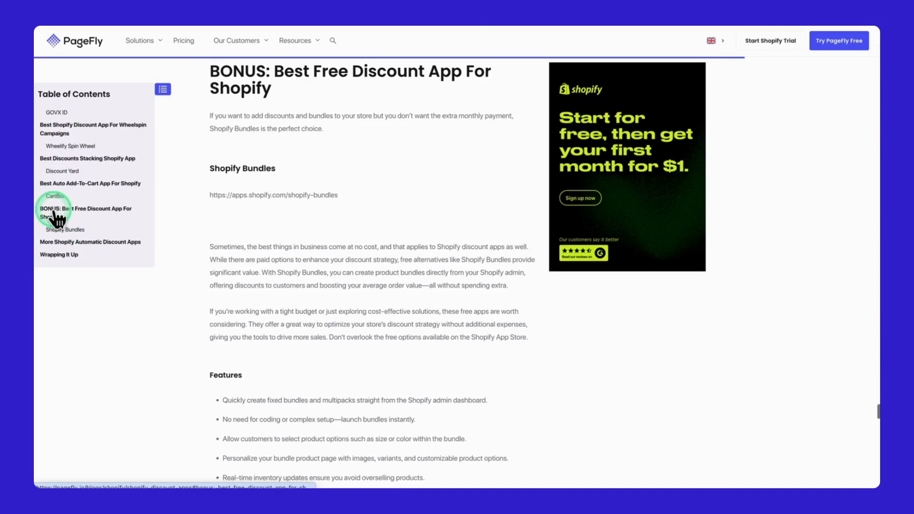
scroll(207, 224, "down", 5)
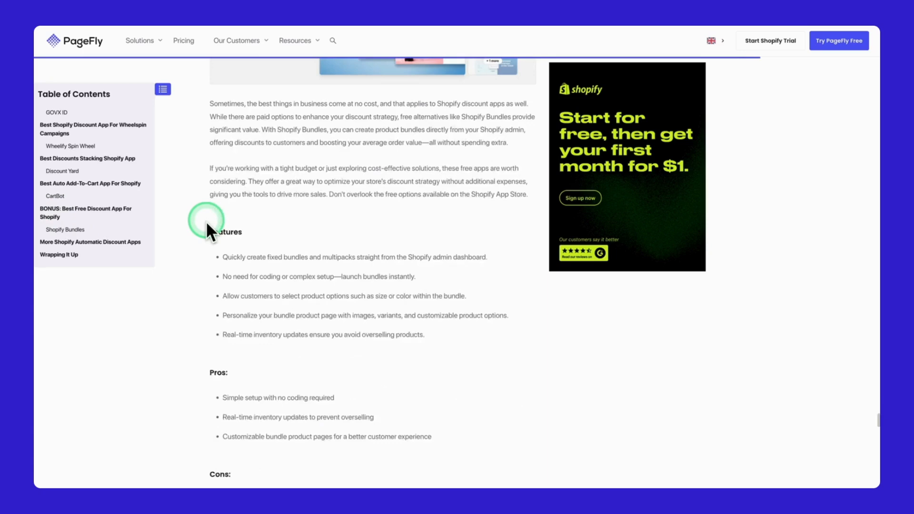
scroll(290, 267, "down", 8)
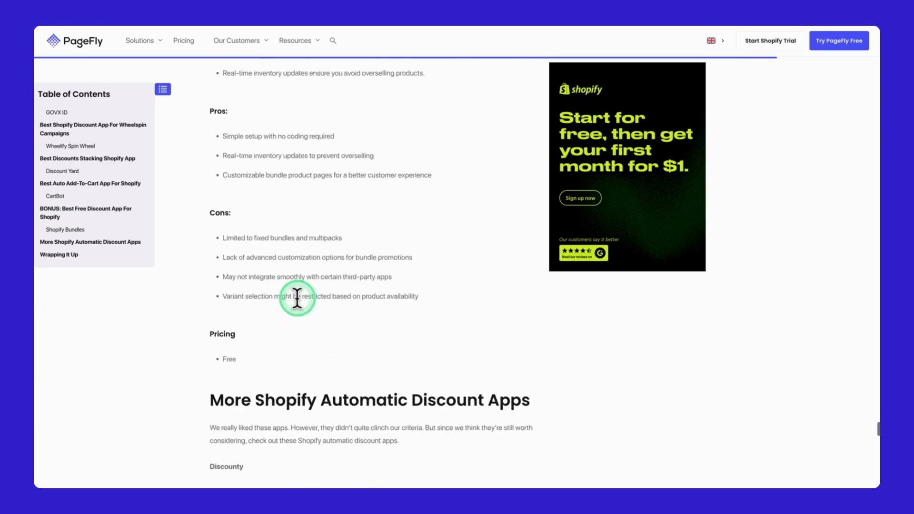
scroll(297, 299, "down", 8)
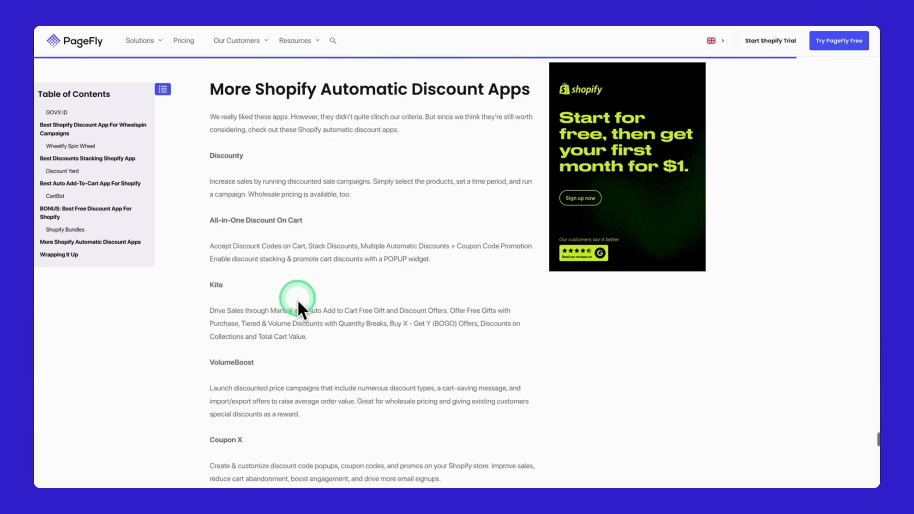